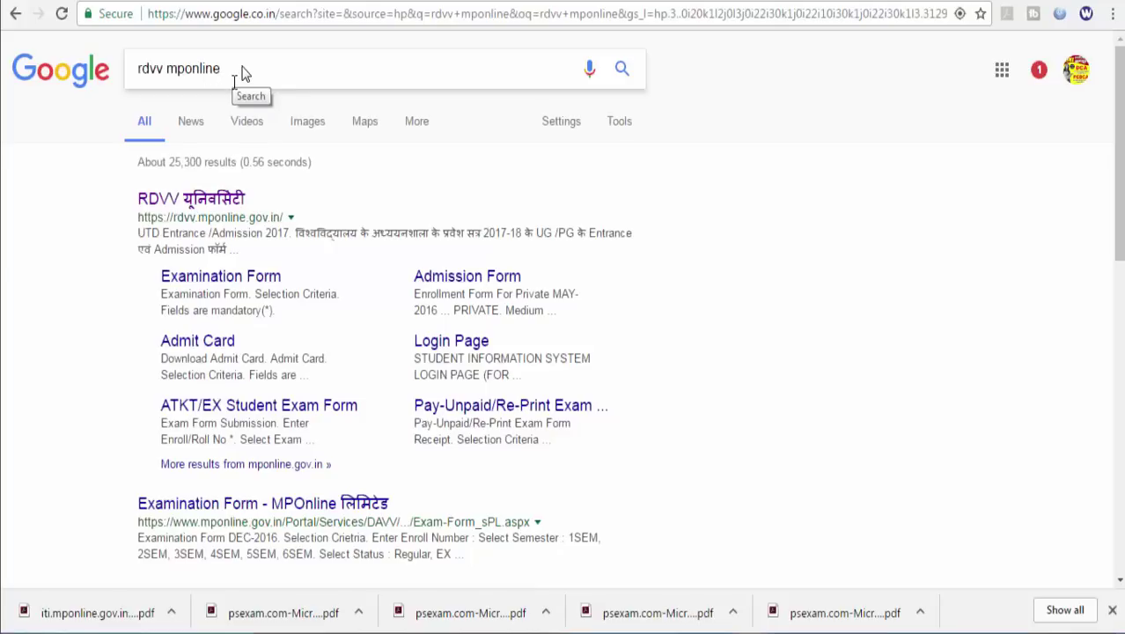
Open the RDVV university site from the 'rdvv mponline' Google results.
{"action": "left_click", "coordinate": [212, 201]}
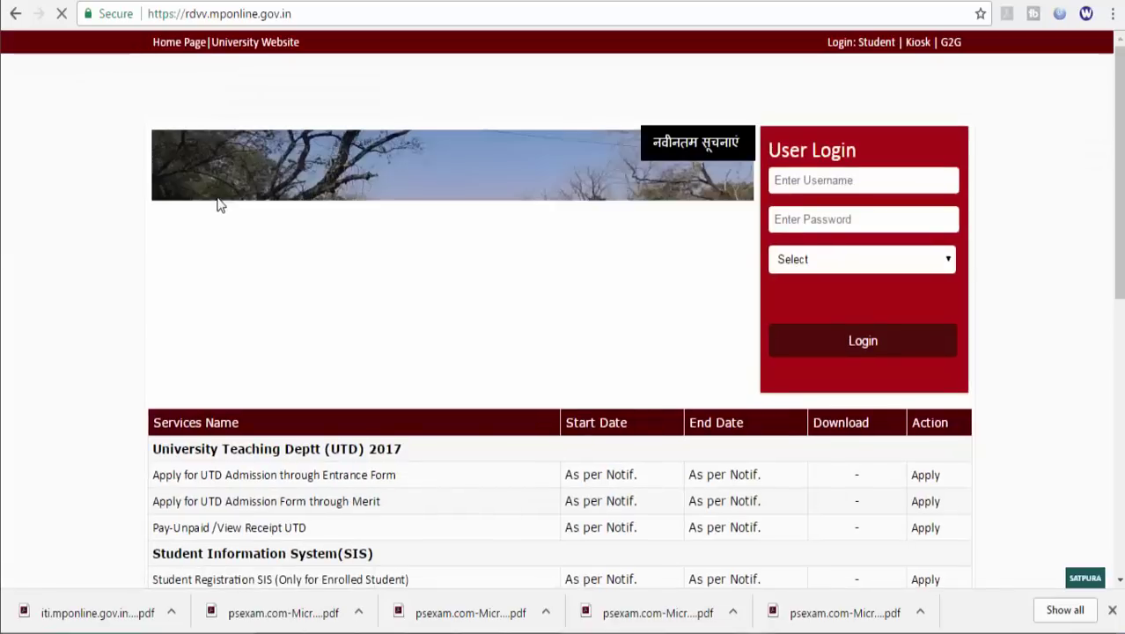
Collapse the latest notices panel on the RDVV portal home page.
{"action": "scroll", "coordinate": [376, 352], "scroll_direction": "down", "scroll_amount": 1}
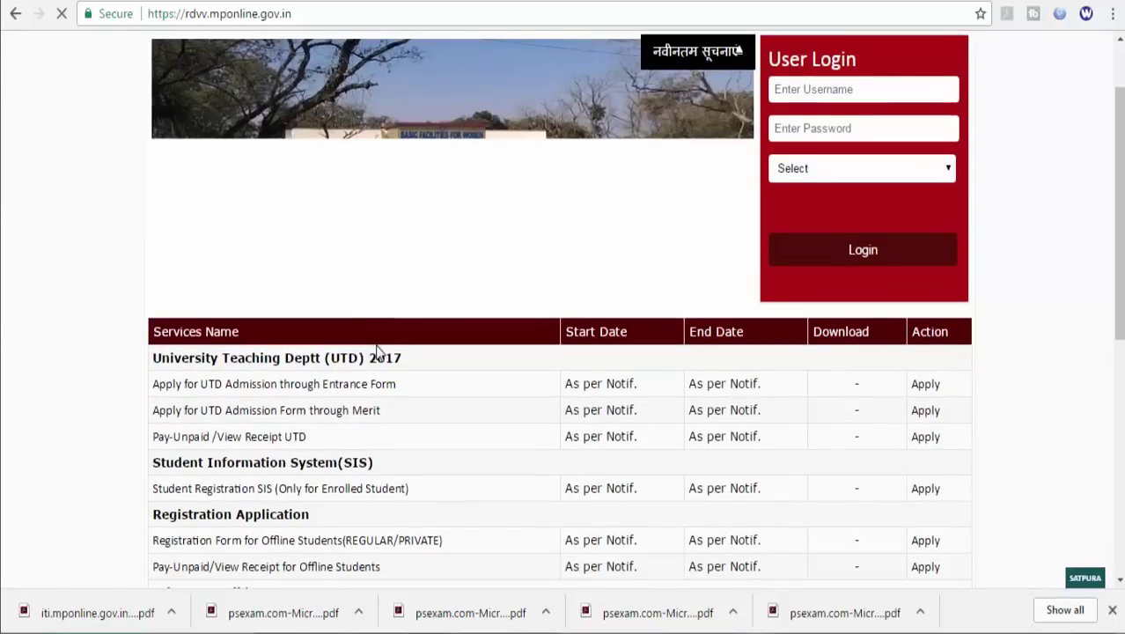
{"action": "scroll", "coordinate": [377, 352], "scroll_direction": "down", "scroll_amount": 4}
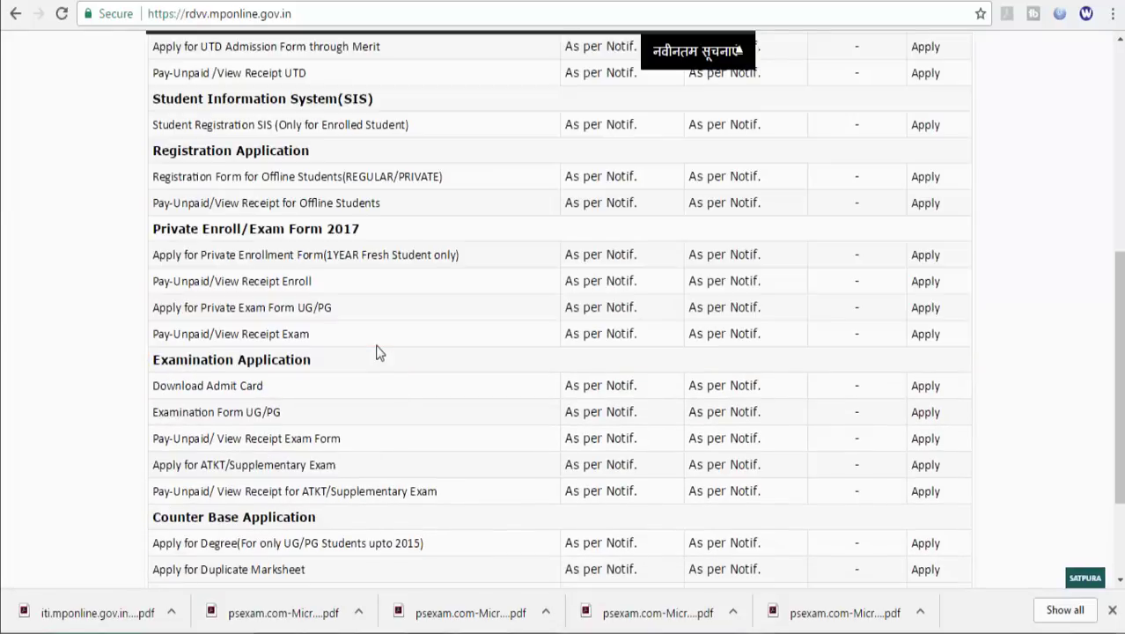
{"action": "scroll", "coordinate": [376, 352], "scroll_direction": "up", "scroll_amount": 5}
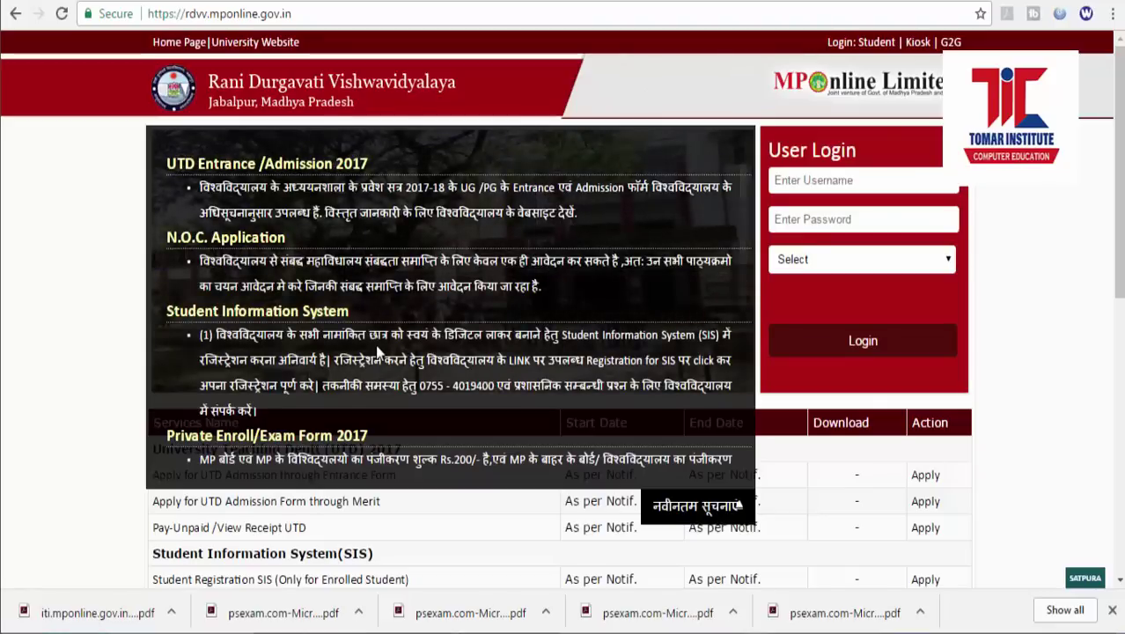
{"action": "left_click", "coordinate": [722, 517]}
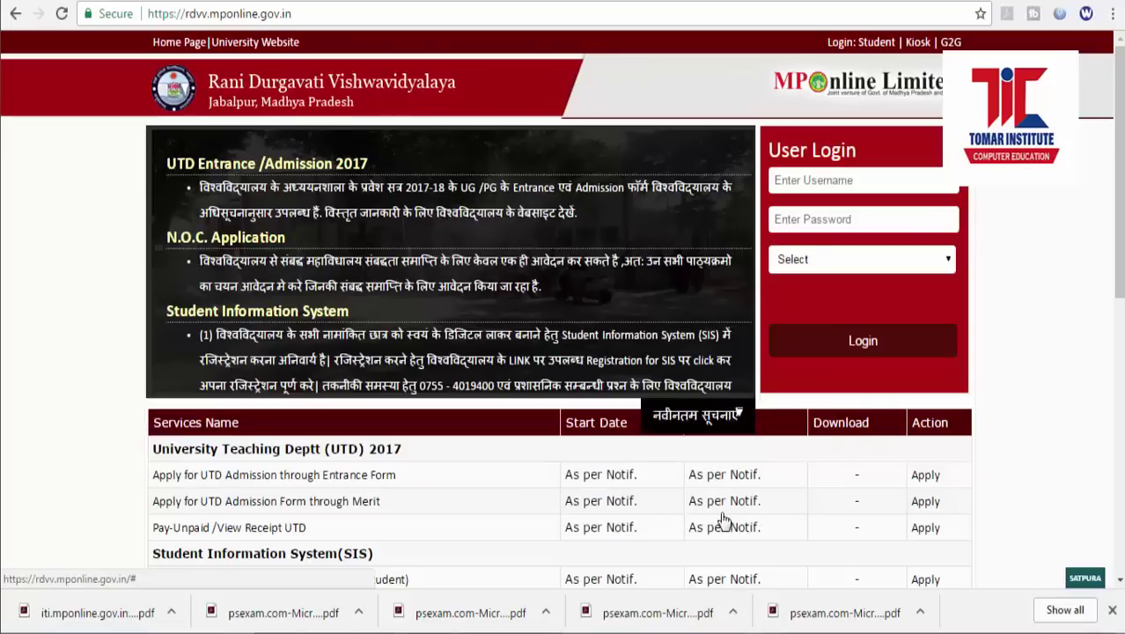
Open 'Apply for Private Enrollment Form (1YEAR Fresh Student only)' from the services list.
{"action": "scroll", "coordinate": [738, 139], "scroll_direction": "down", "scroll_amount": 2}
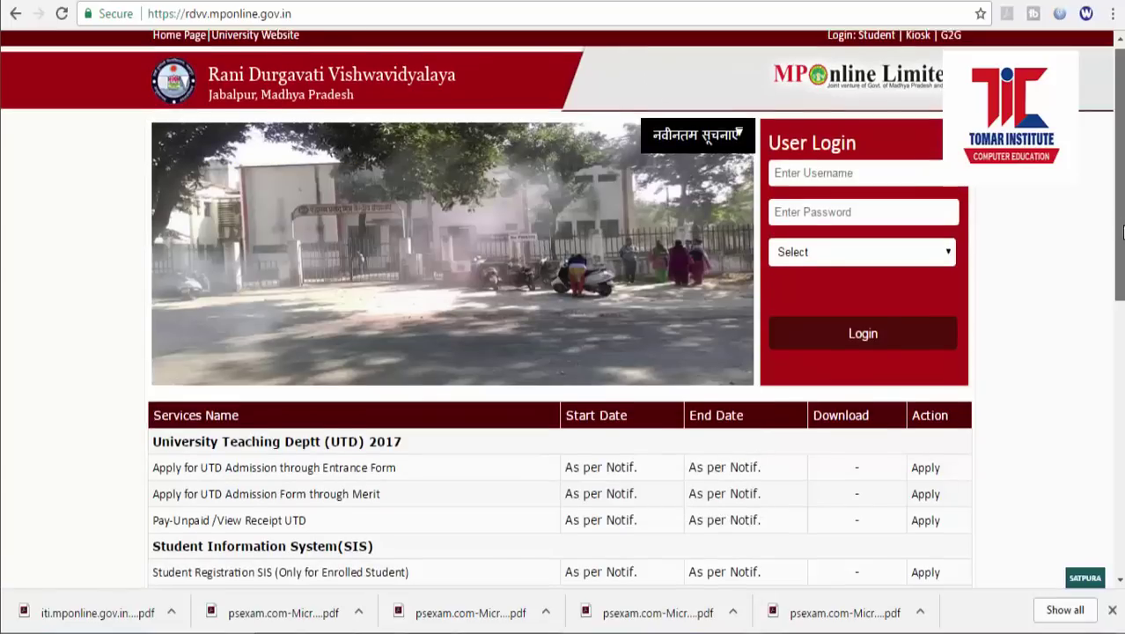
{"action": "scroll", "coordinate": [560, 308], "scroll_direction": "down", "scroll_amount": 4}
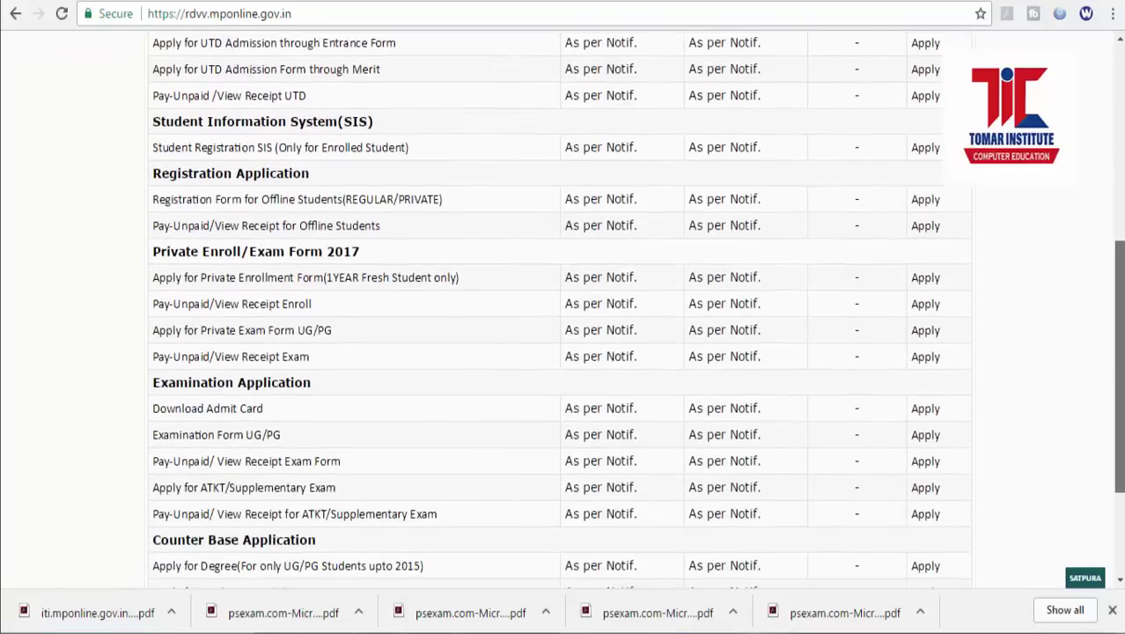
{"action": "scroll", "coordinate": [373, 295], "scroll_direction": "up", "scroll_amount": 2}
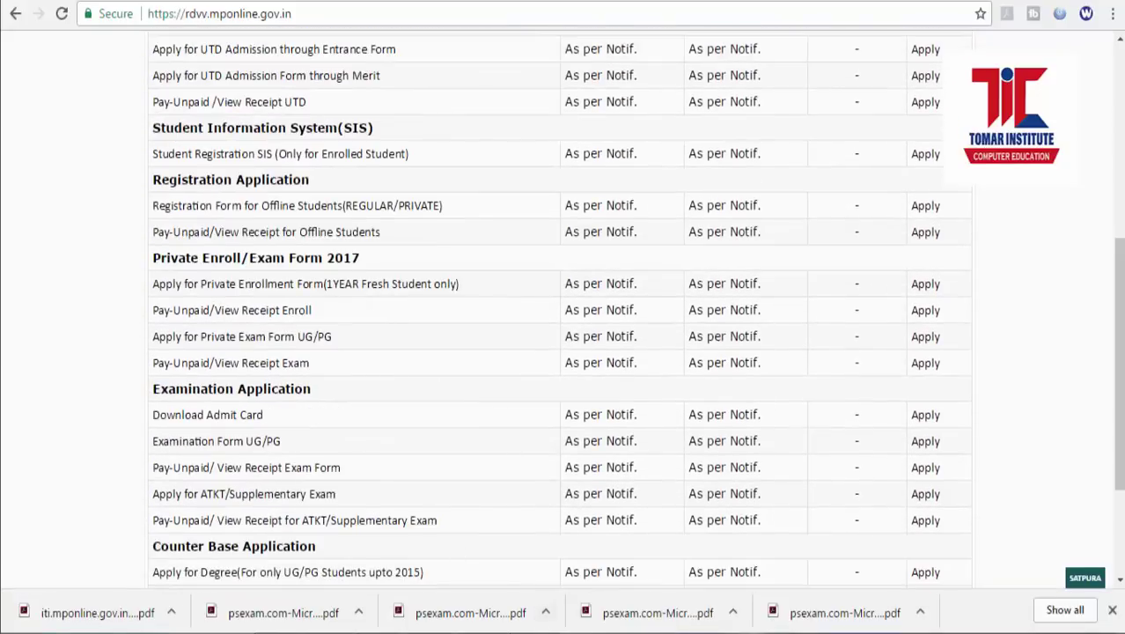
{"action": "left_click", "coordinate": [563, 632]}
{"action": "left_click", "coordinate": [1089, 517]}
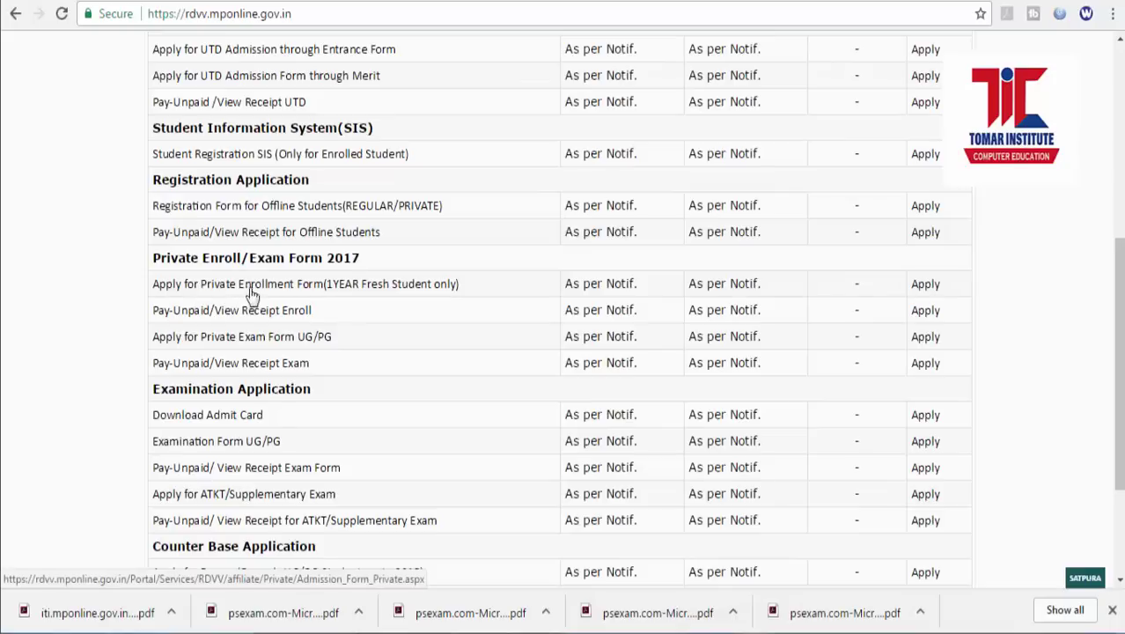
{"action": "left_click", "coordinate": [387, 293]}
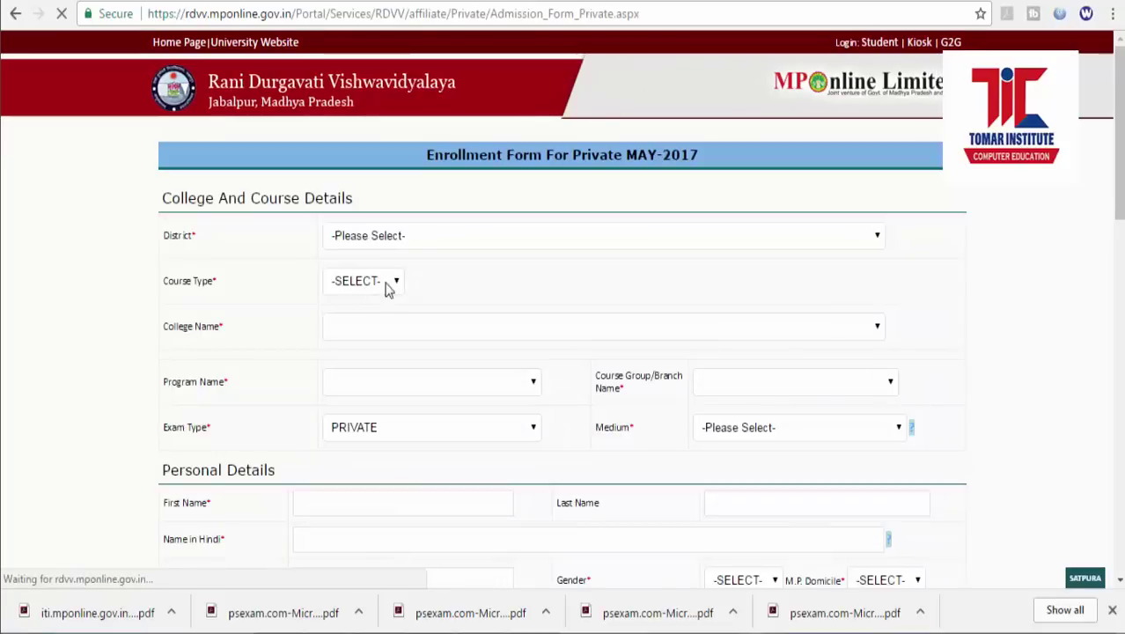
Set District to JABALPUR and Course Type to UG.
{"action": "left_click", "coordinate": [421, 241]}
{"action": "left_click", "coordinate": [418, 259]}
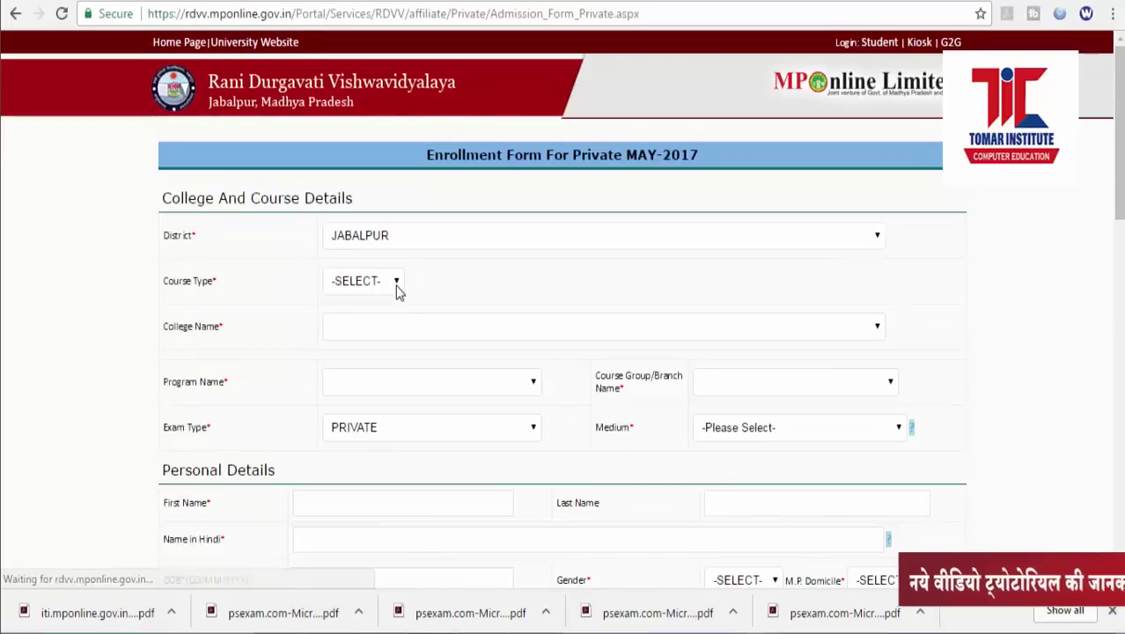
{"action": "left_click", "coordinate": [398, 289]}
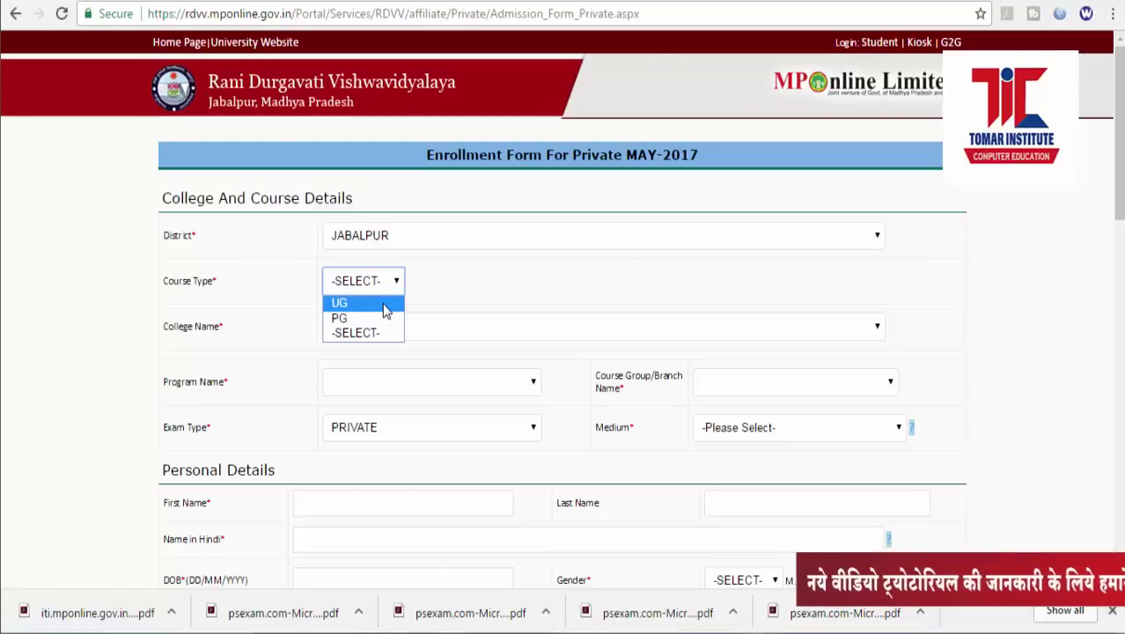
{"action": "left_click", "coordinate": [384, 305]}
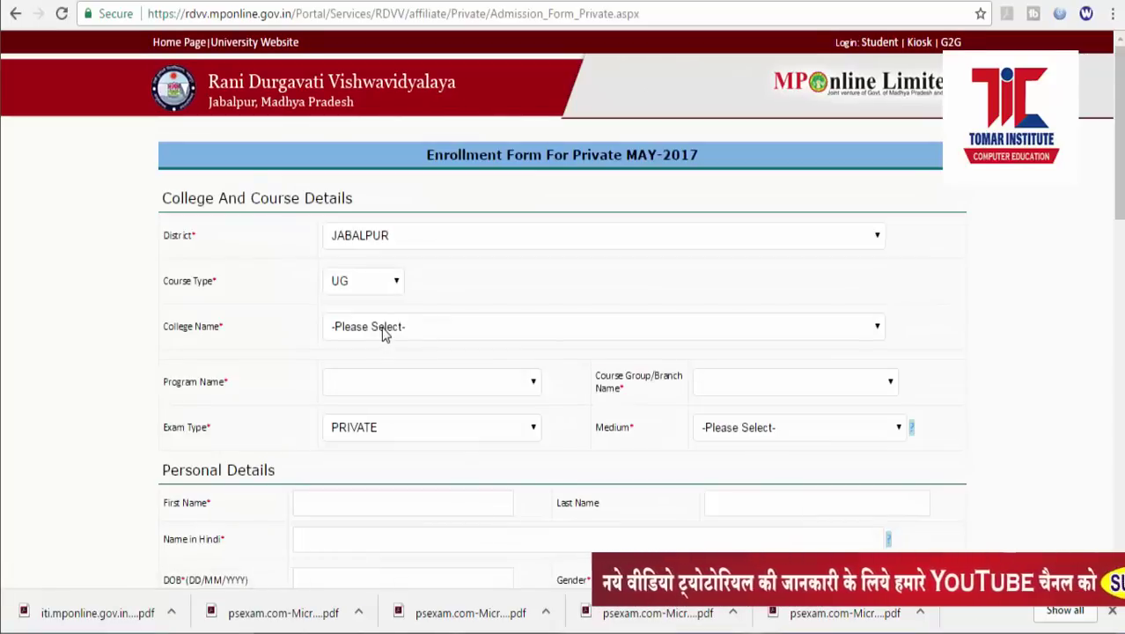
Choose college A052-Navyug Arts Comm College and program 002-B. A.
{"action": "left_click", "coordinate": [383, 330]}
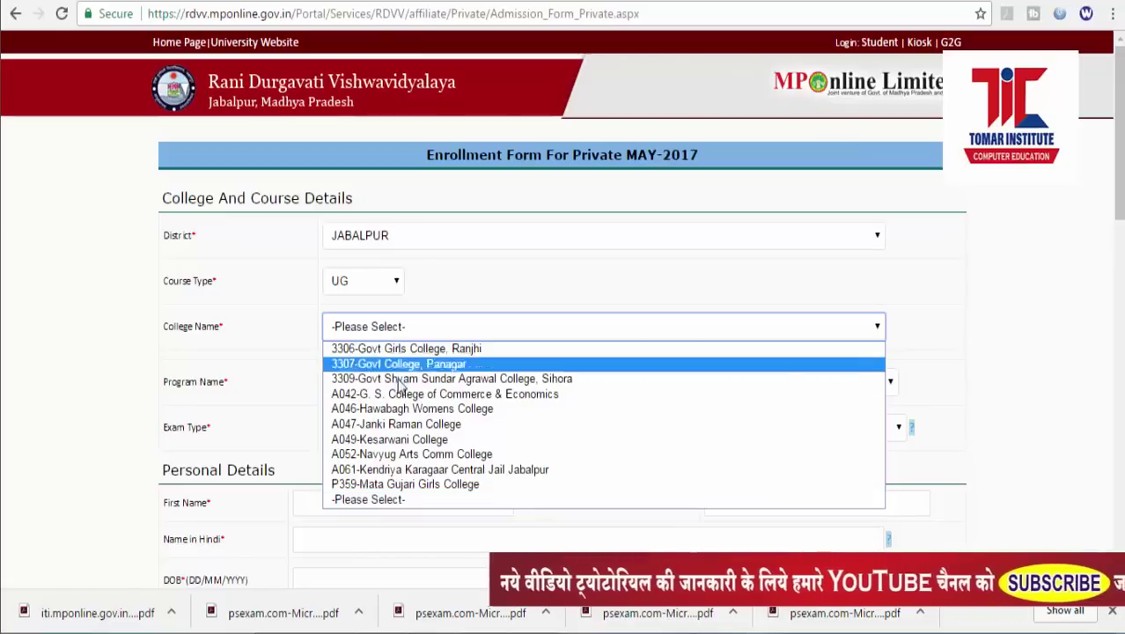
{"action": "left_click", "coordinate": [412, 455]}
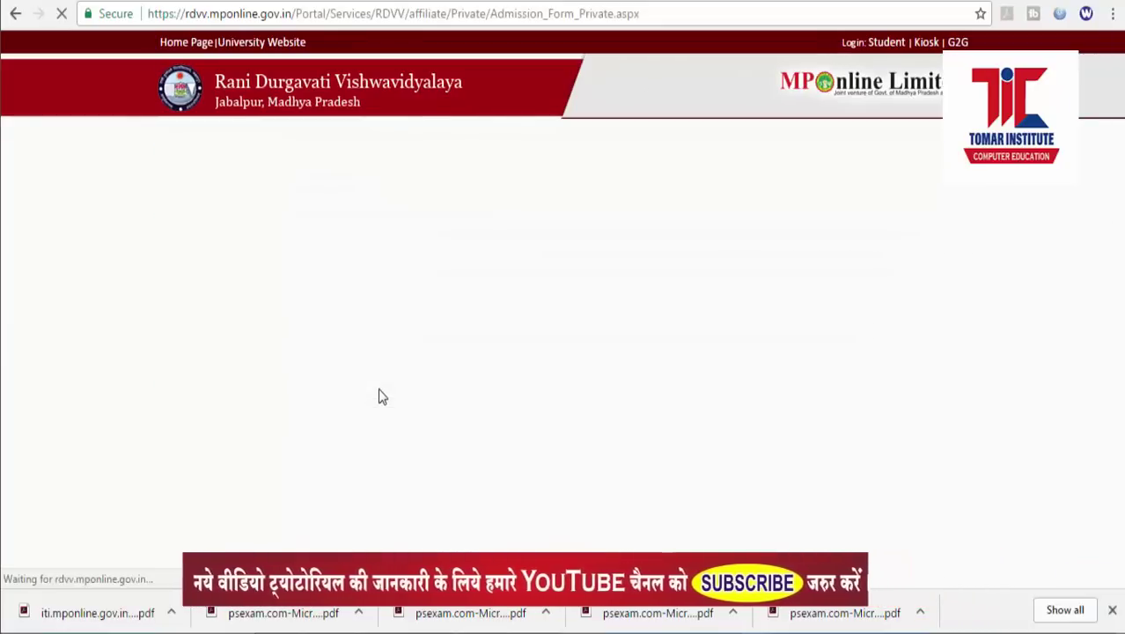
{"action": "left_click", "coordinate": [380, 394]}
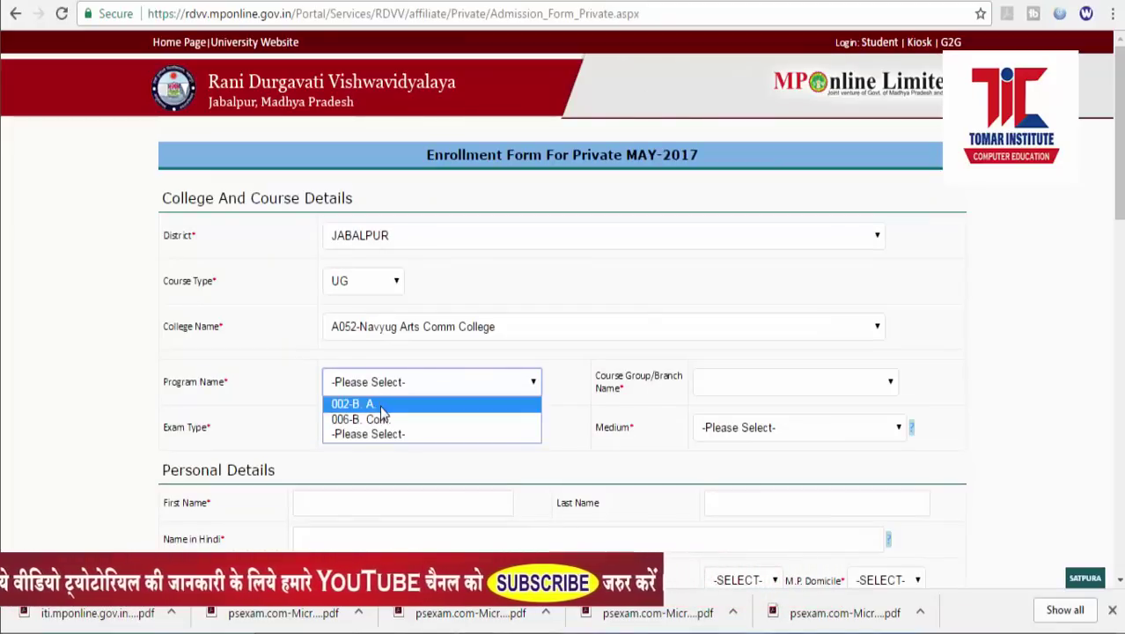
{"action": "left_click", "coordinate": [380, 403]}
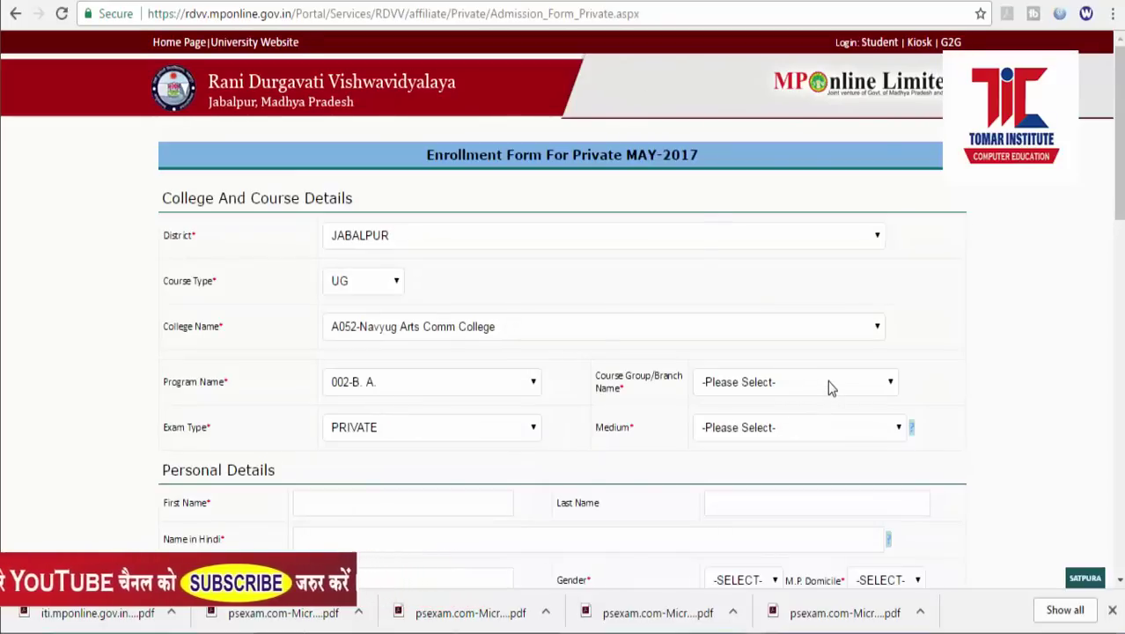
{"action": "left_click", "coordinate": [828, 384]}
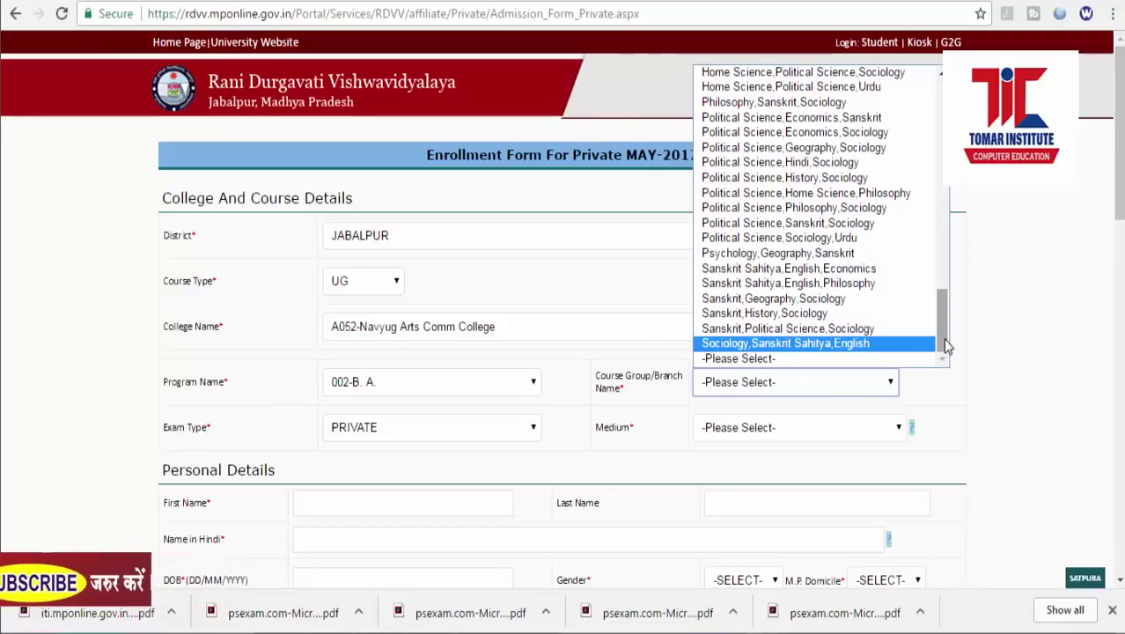
Select 'Economics,Hindi,Political Science' as the Course Group/Branch Name.
{"action": "left_click_drag", "start_coordinate": [945, 344], "coordinate": [949, 124]}
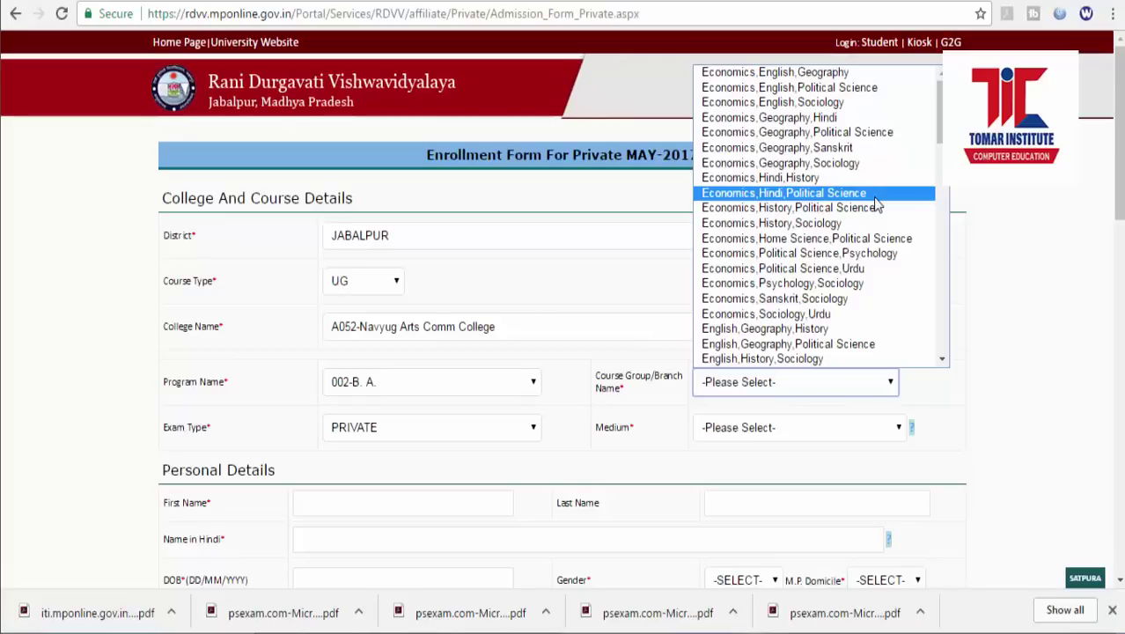
{"action": "left_click", "coordinate": [815, 196]}
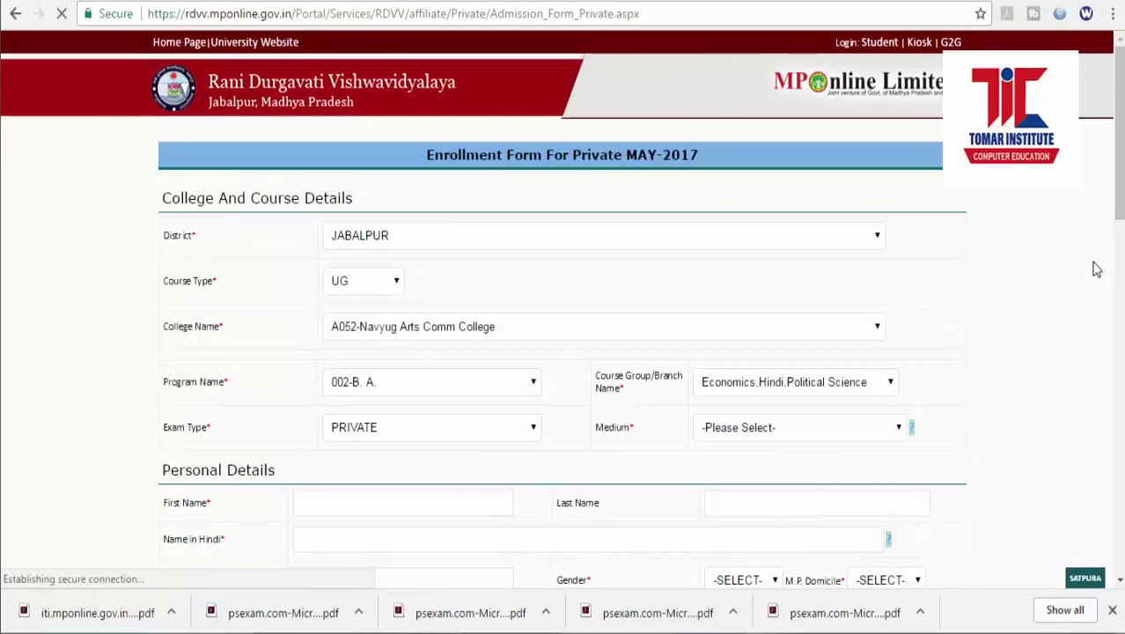
Set the medium of instruction to HINDI.
{"action": "scroll", "coordinate": [1118, 254], "scroll_direction": "down", "scroll_amount": 1}
{"action": "scroll", "coordinate": [1118, 255], "scroll_direction": "down", "scroll_amount": 1}
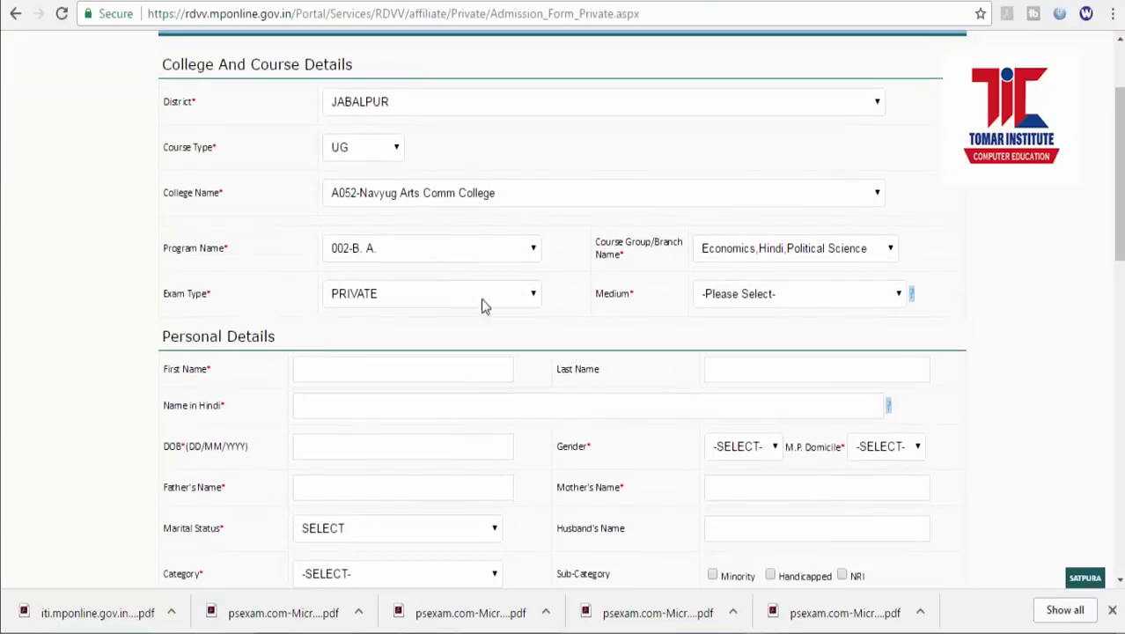
{"action": "left_click", "coordinate": [774, 297]}
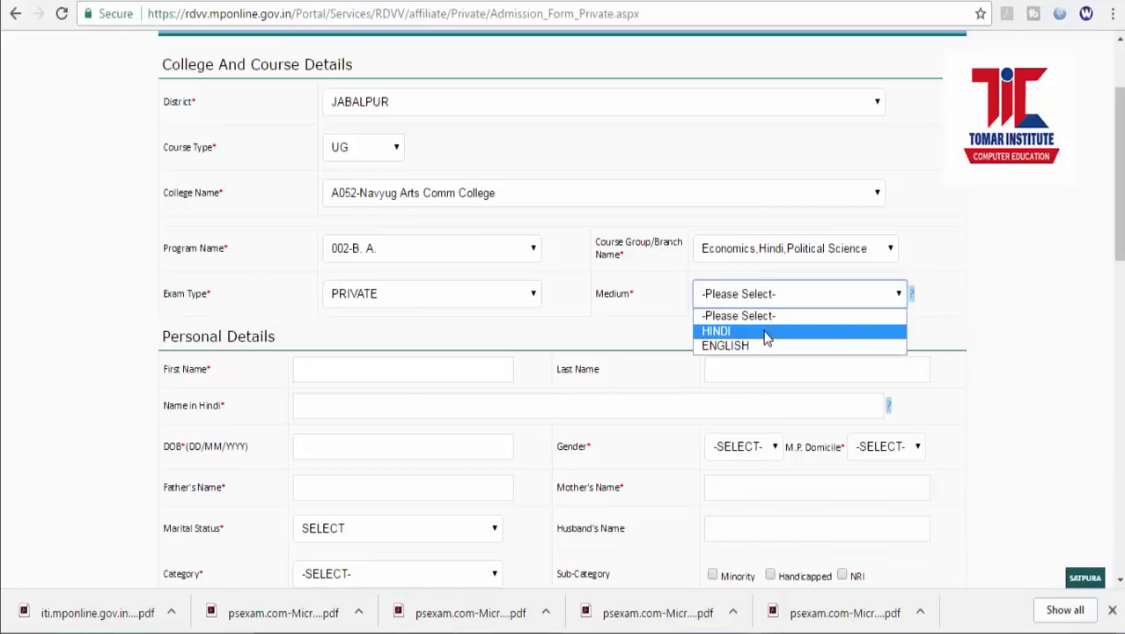
{"action": "left_click", "coordinate": [766, 333]}
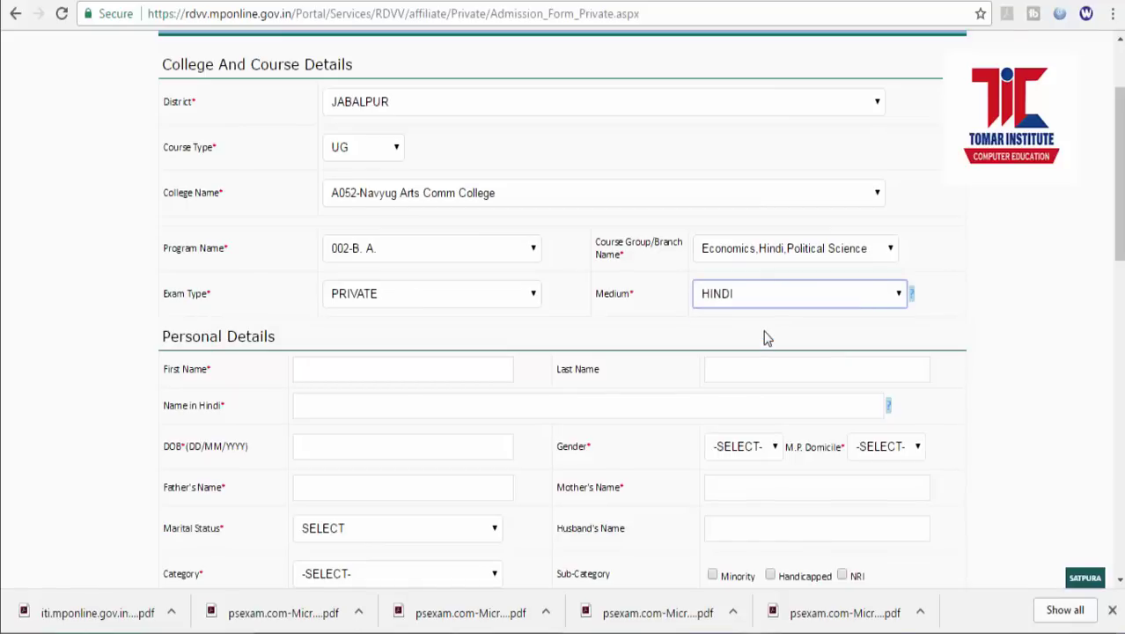
Trim the first name to the given name only and enter the applicant's surname as Last Name.
{"action": "left_click", "coordinate": [378, 365]}
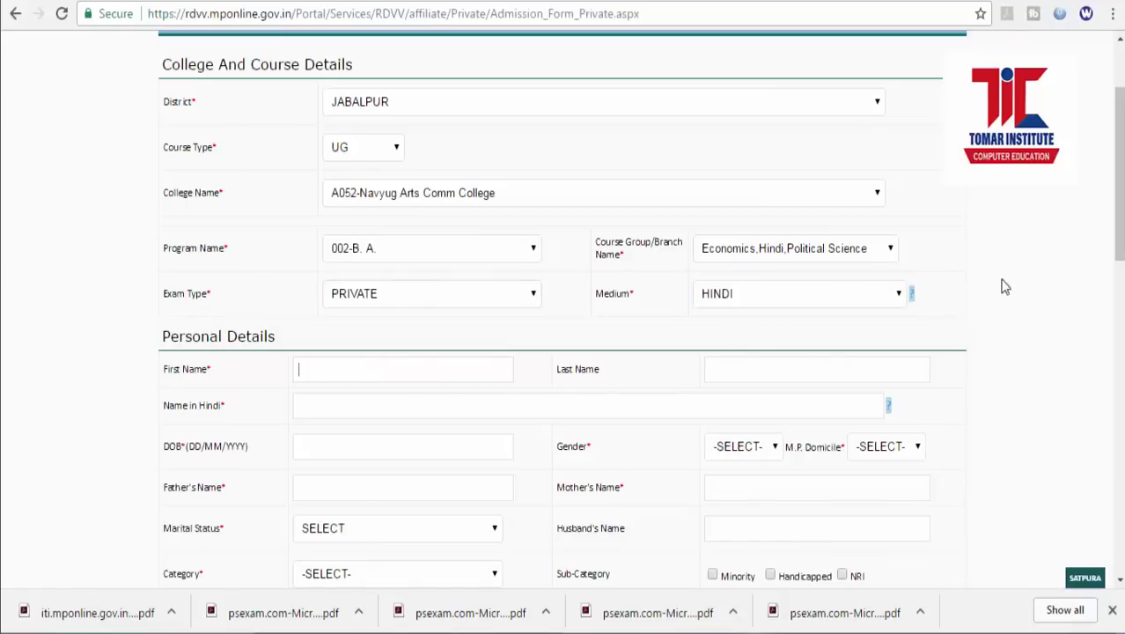
{"action": "left_click_drag", "start_coordinate": [1118, 261], "coordinate": [1109, 302]}
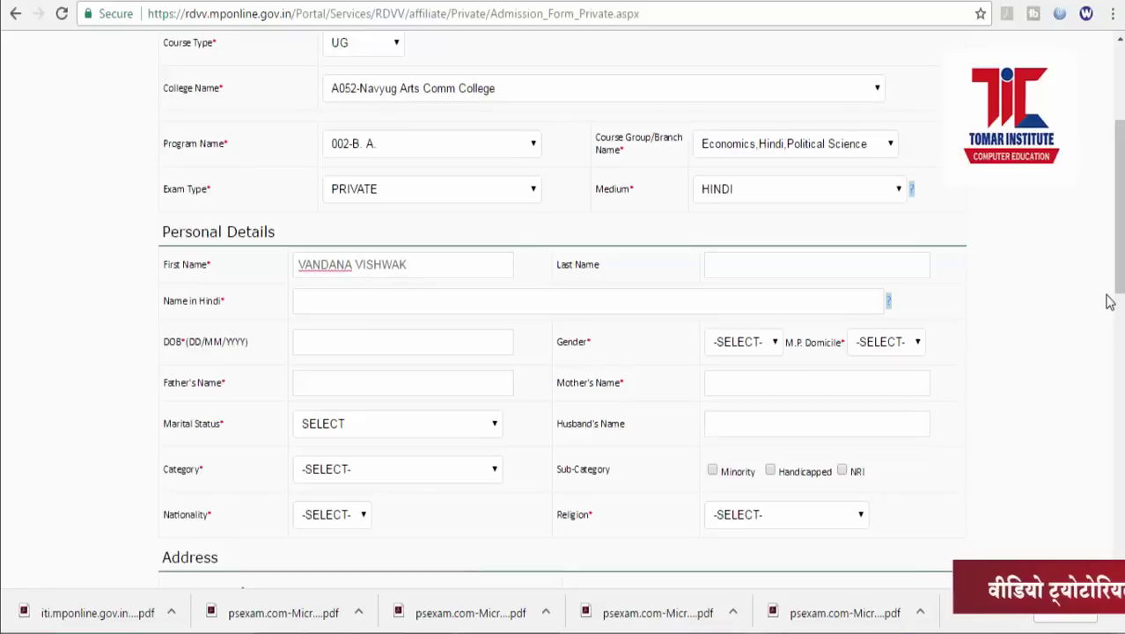
{"action": "key", "text": "BackSpace"}
{"action": "key", "text": "BackSpace"}
{"action": "key", "text": "BackSpace"}
{"action": "key", "text": "BackSpace"}
{"action": "key", "text": "BackSpace"}
{"action": "key", "text": "BackSpace"}
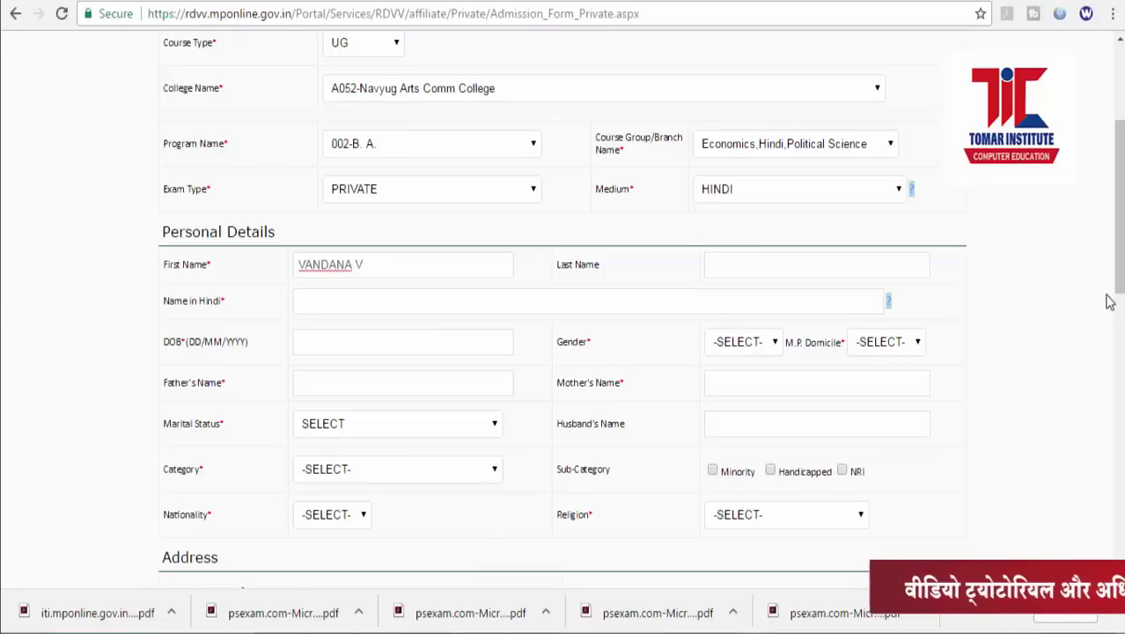
{"action": "key", "text": "BackSpace"}
{"action": "key", "text": "BackSpace"}
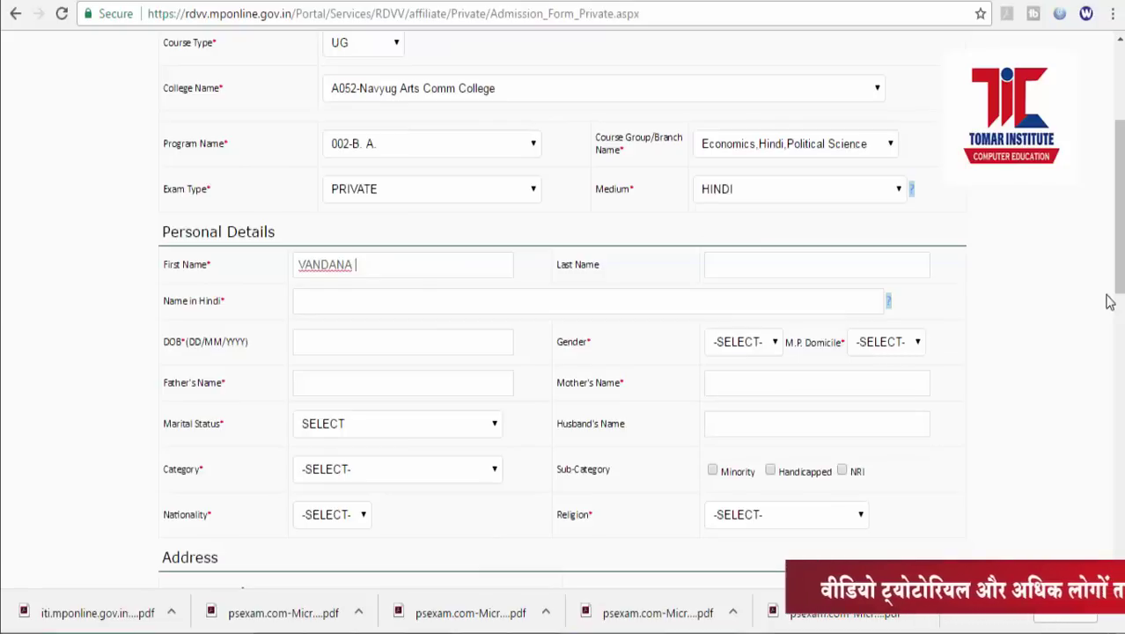
{"action": "key", "text": "Tab"}
{"action": "type", "text": "VISH"}
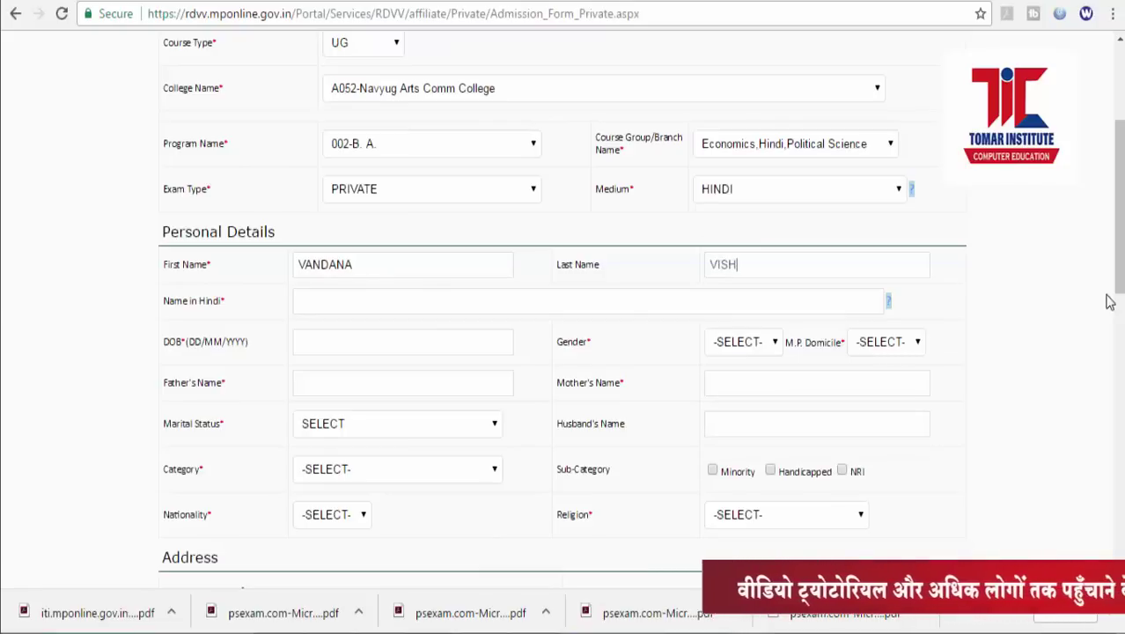
{"action": "type", "text": "W"}
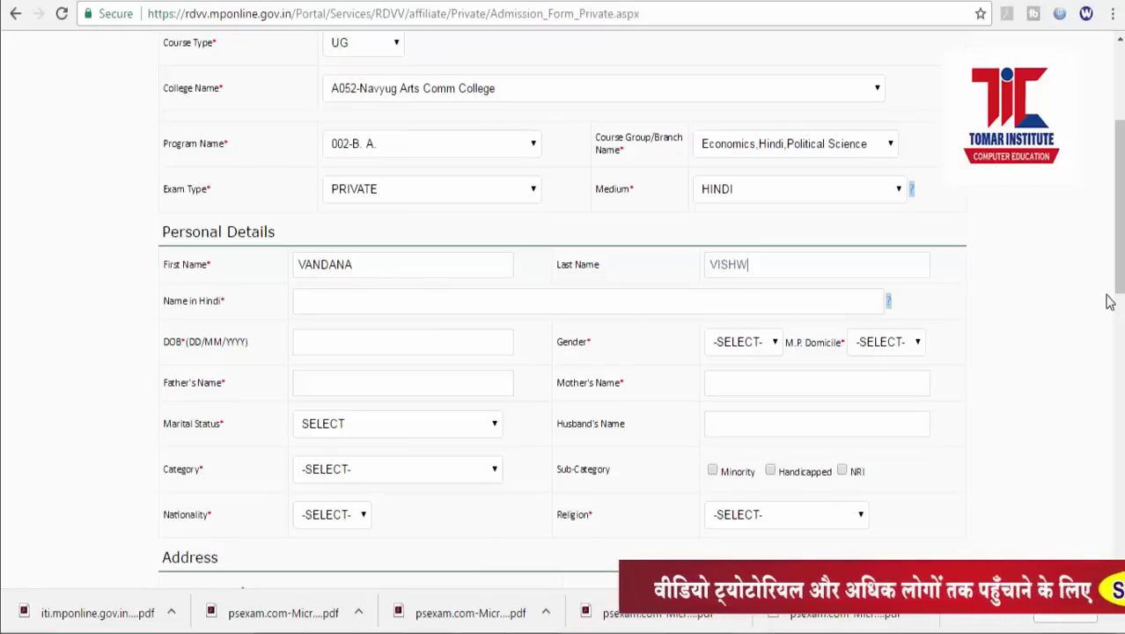
{"action": "type", "text": "AKARMA"}
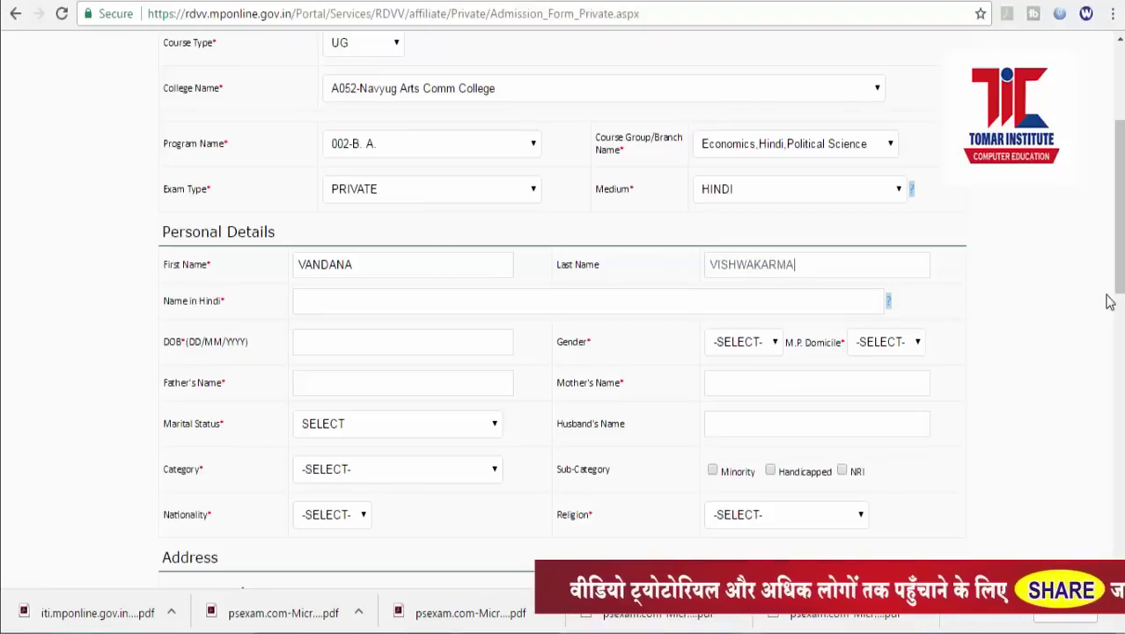
{"action": "key", "text": "Tab"}
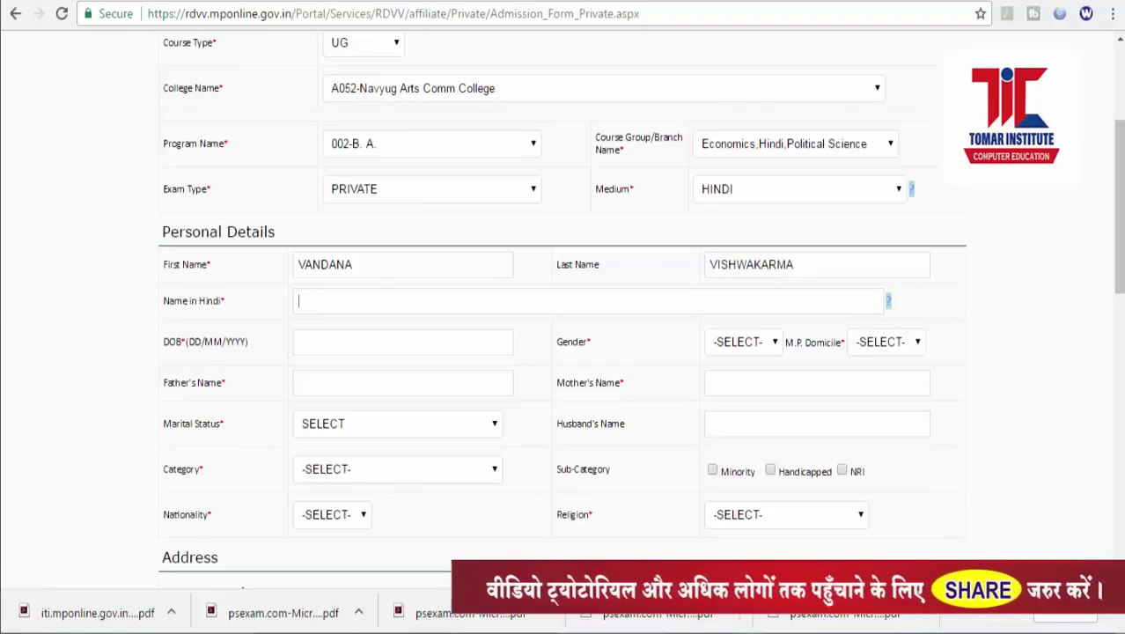
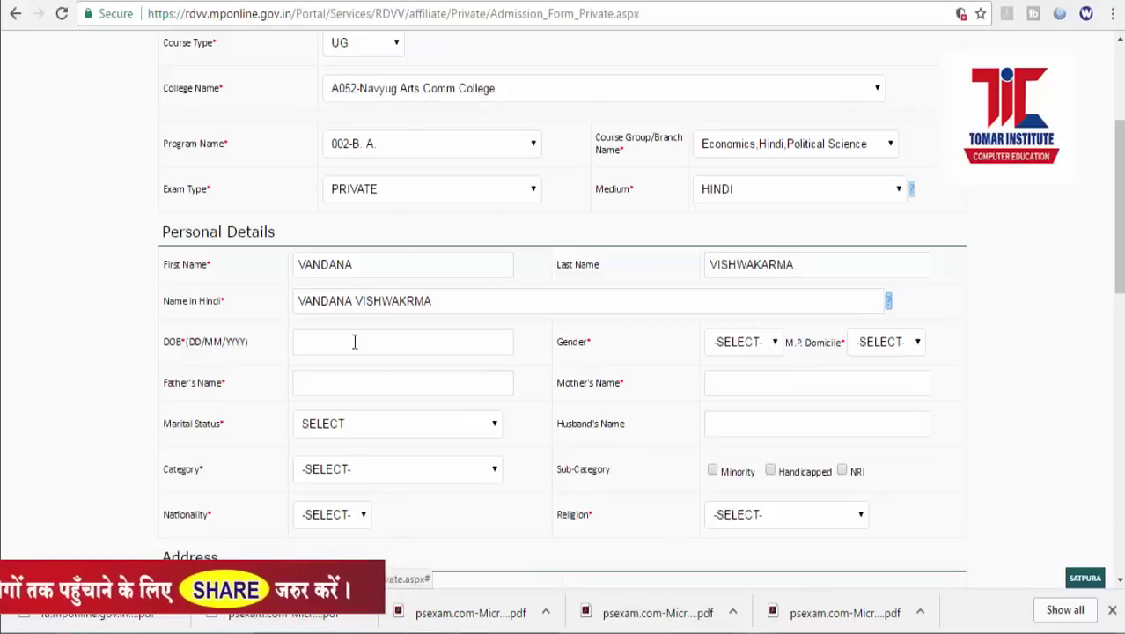
Type the applicant's name into Name in Hindi and bring up the date-of-birth calendar.
{"action": "left_click", "coordinate": [355, 342]}
{"action": "mouse_move", "coordinate": [892, 308]}
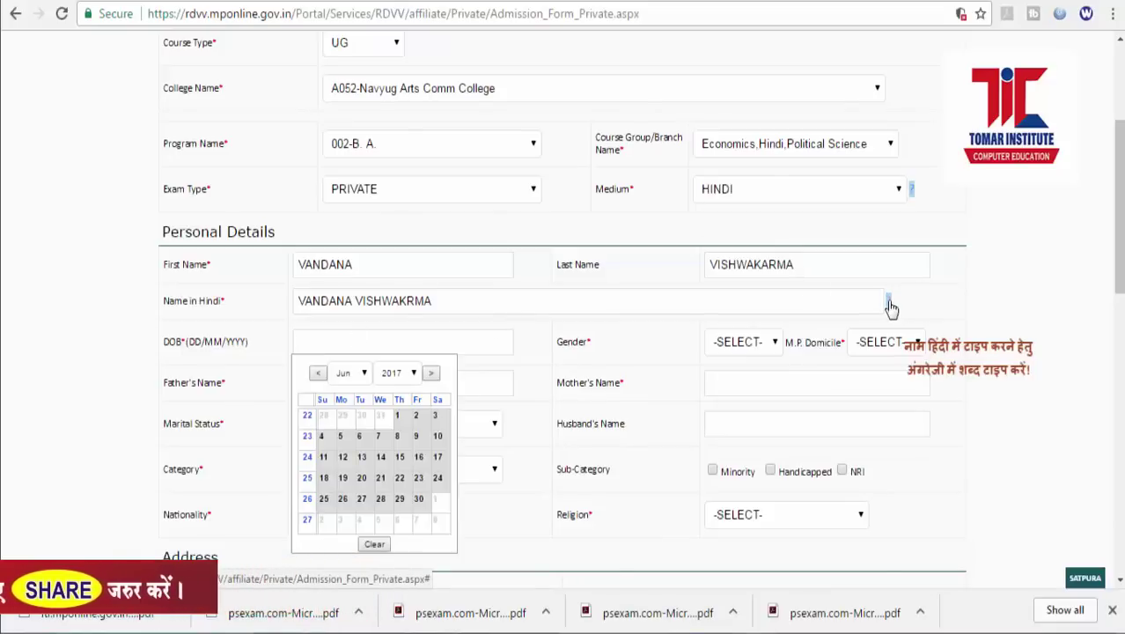
Revisit the Name in Hindi entry and get the date-of-birth calendar to open.
{"action": "left_click", "coordinate": [450, 302]}
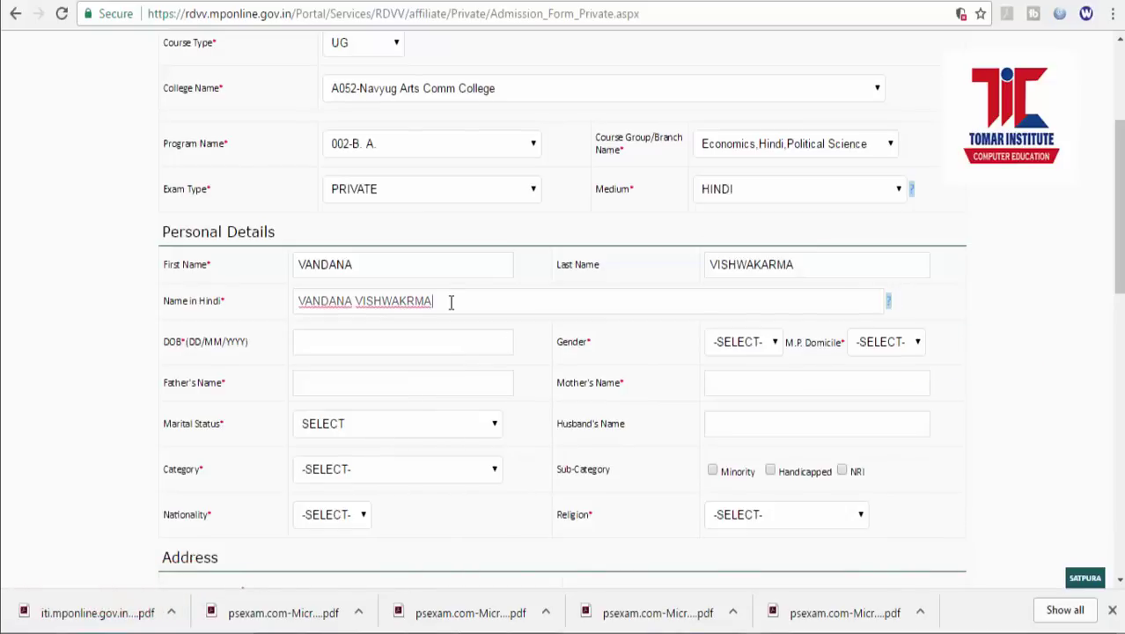
{"action": "left_click", "coordinate": [415, 347]}
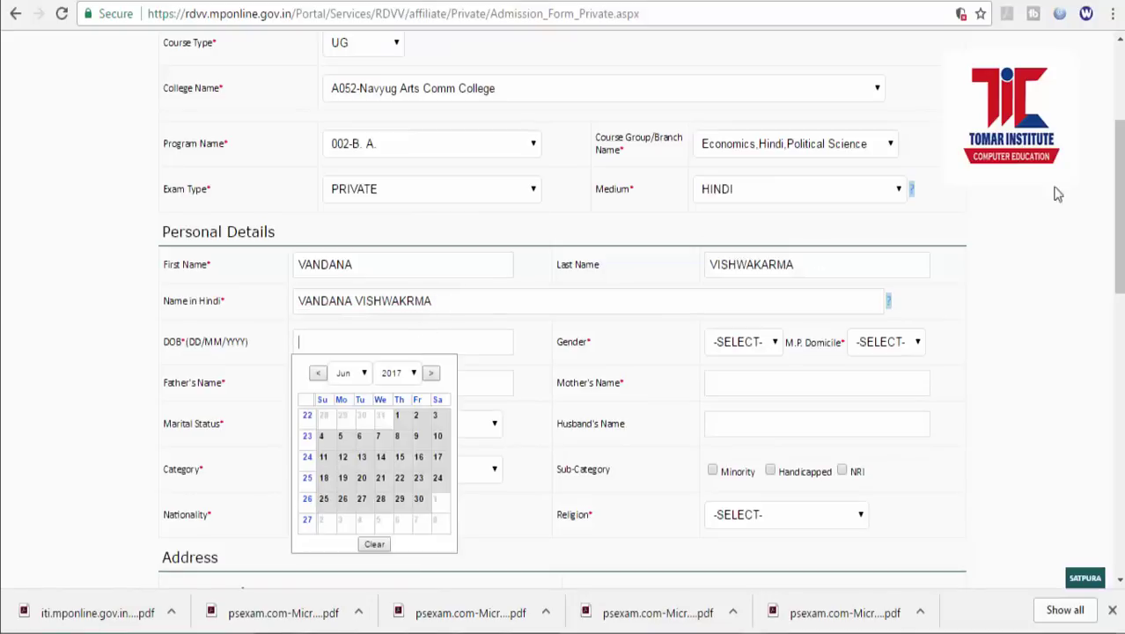
{"action": "left_click", "coordinate": [961, 13]}
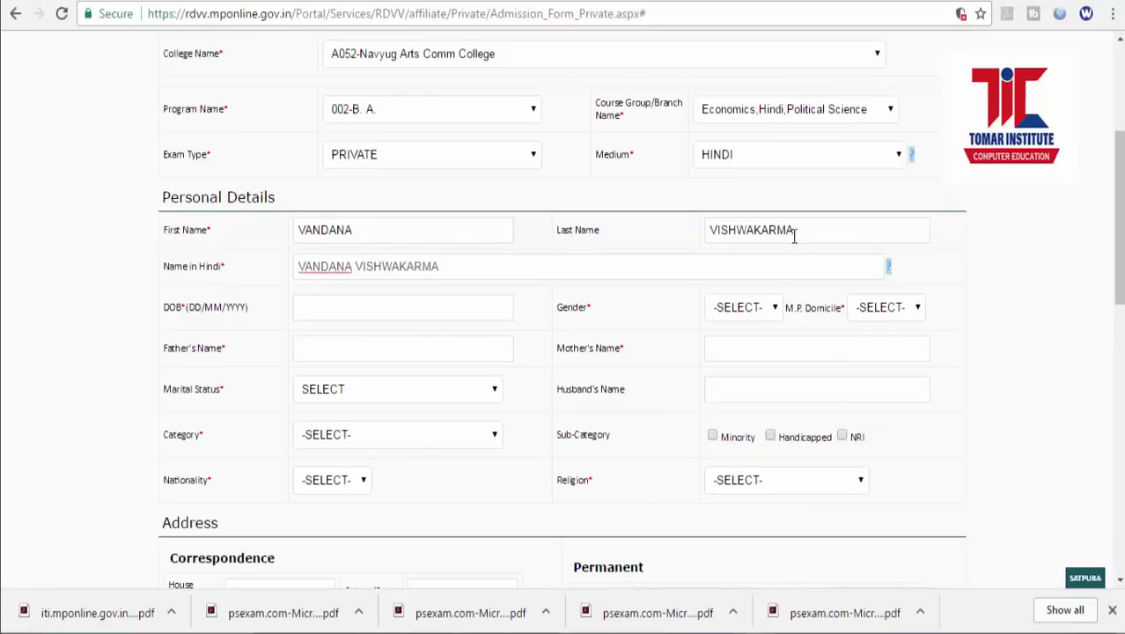
{"action": "left_click", "coordinate": [366, 310]}
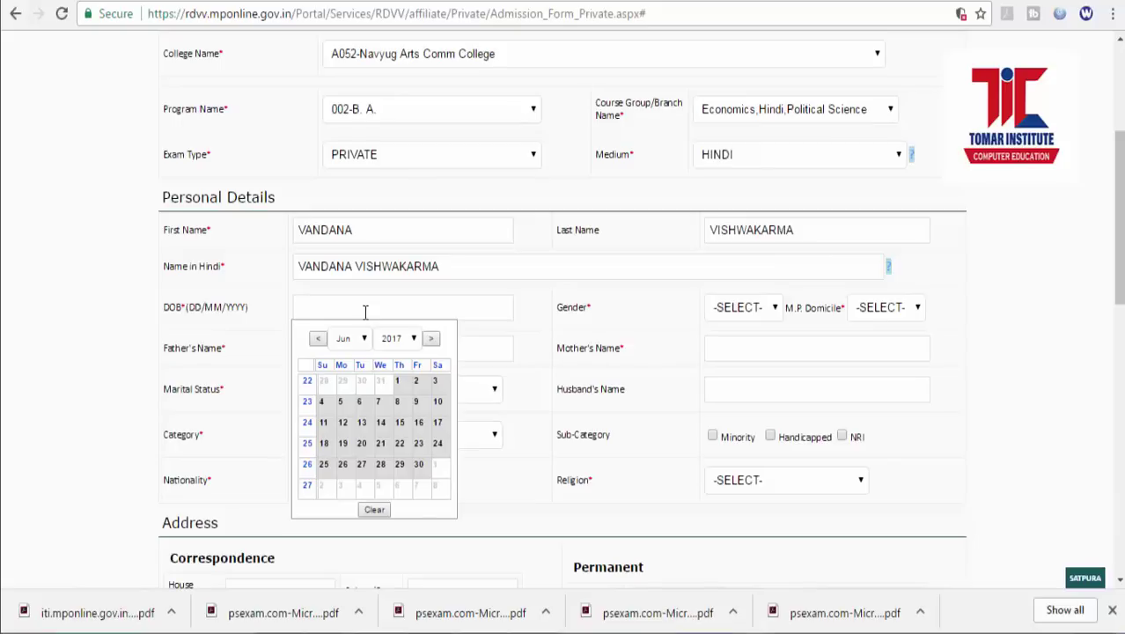
{"action": "left_click", "coordinate": [413, 339]}
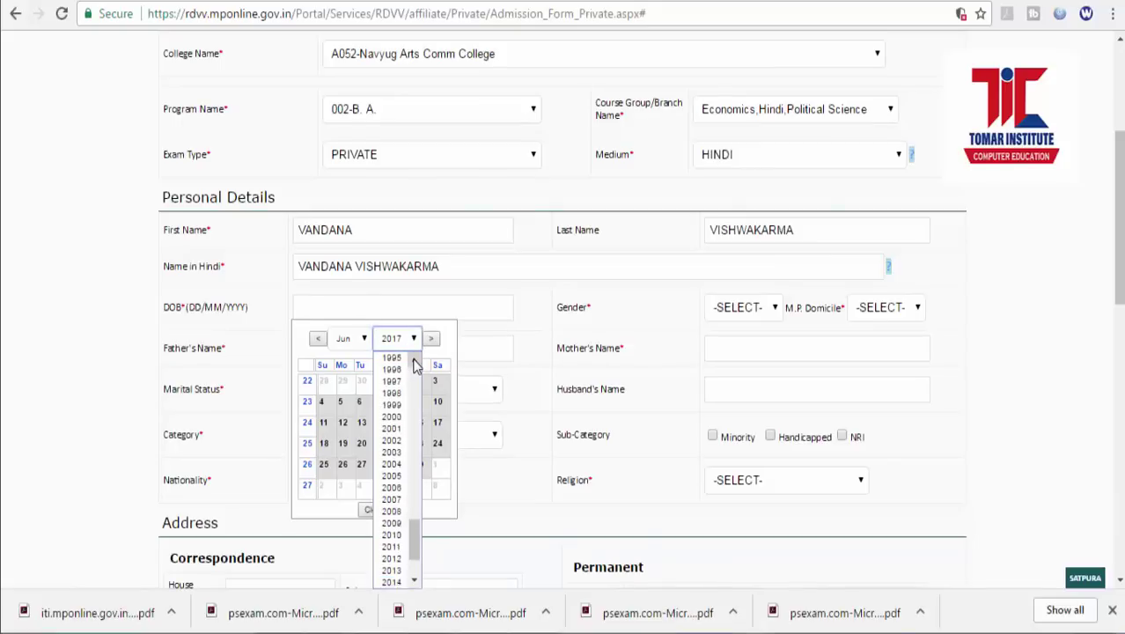
{"action": "scroll", "coordinate": [417, 359], "scroll_direction": "up", "scroll_amount": 2}
{"action": "left_click", "coordinate": [406, 393]}
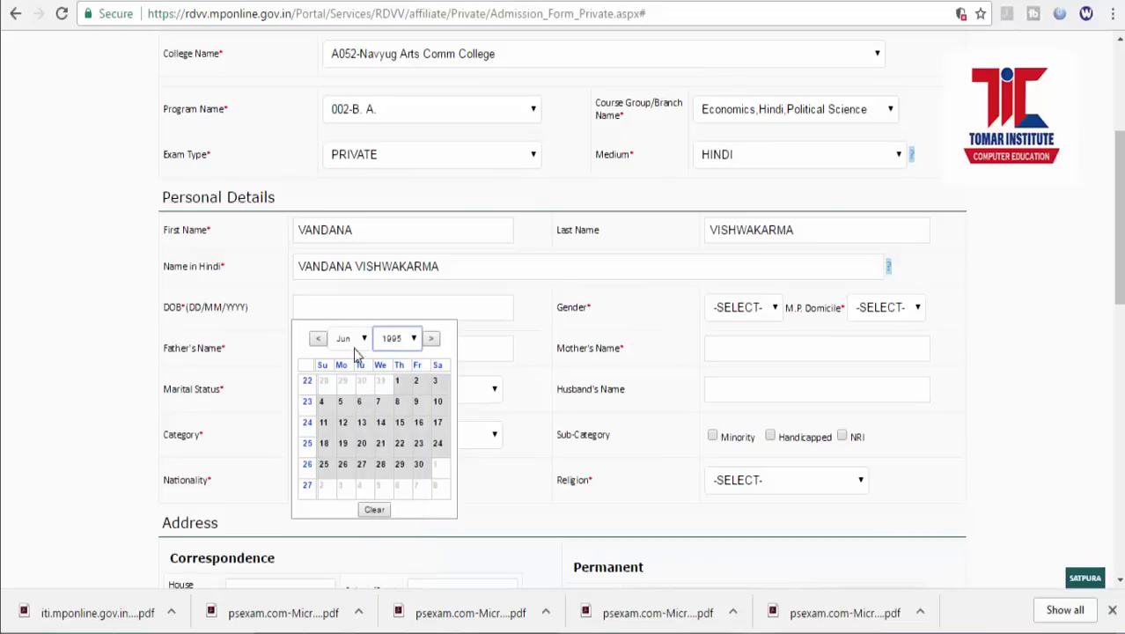
{"action": "left_click", "coordinate": [364, 340]}
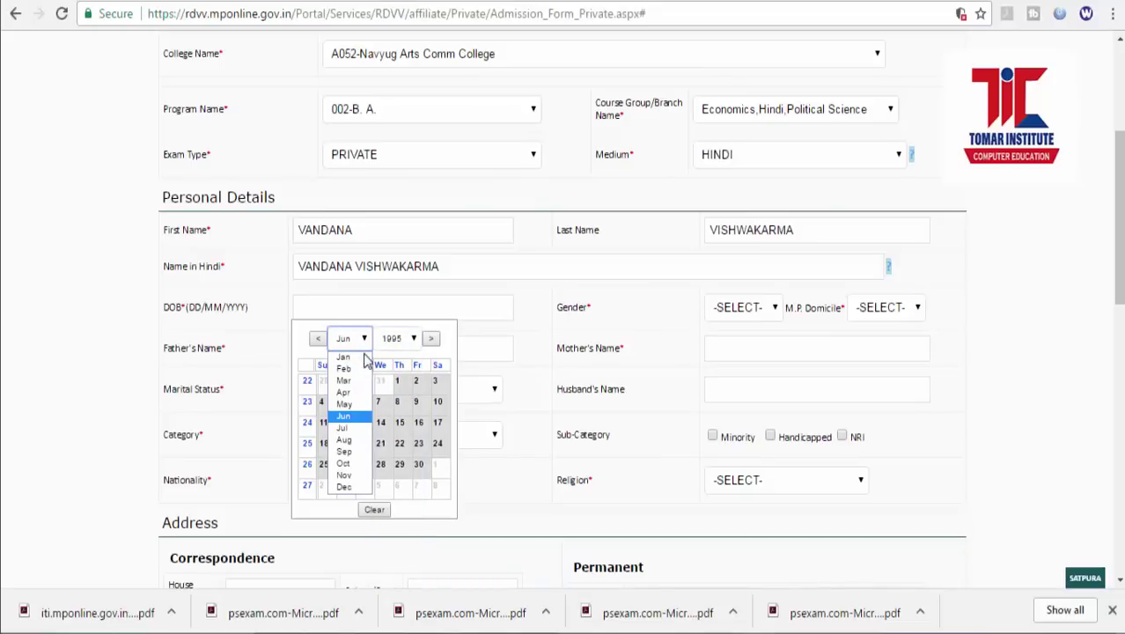
{"action": "left_click", "coordinate": [345, 464]}
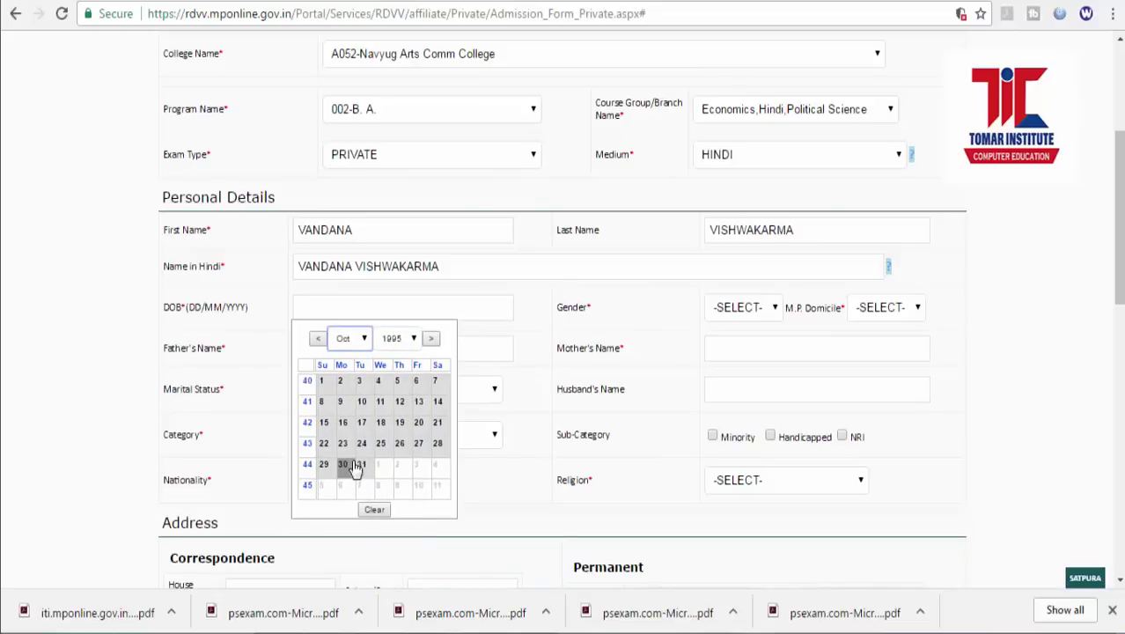
{"action": "left_click", "coordinate": [418, 403]}
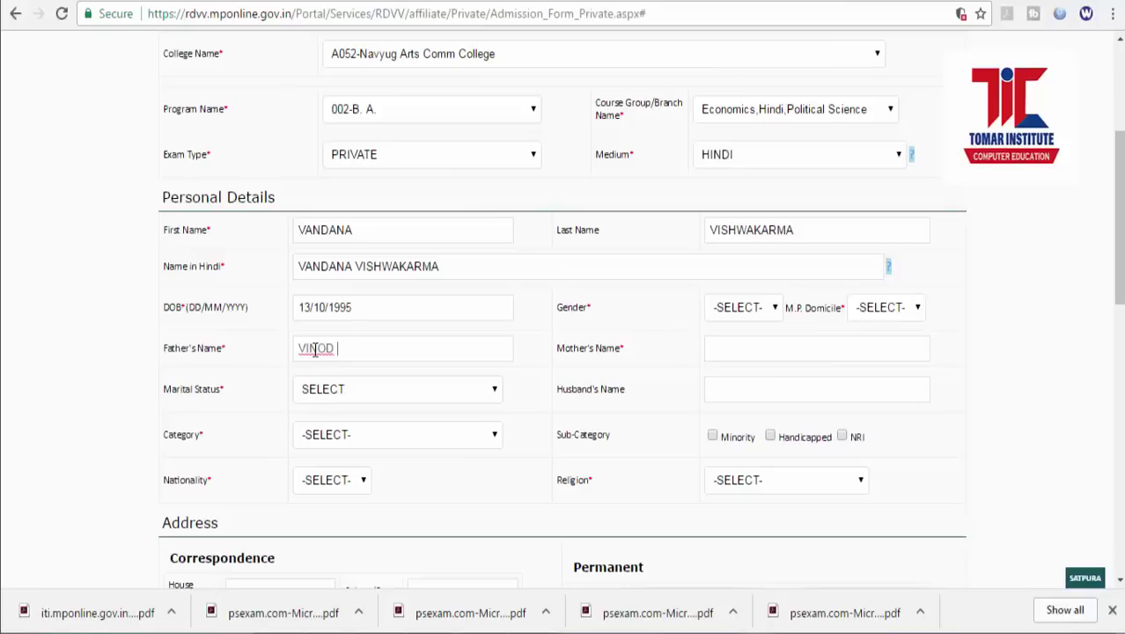
{"action": "left_click", "coordinate": [441, 267]}
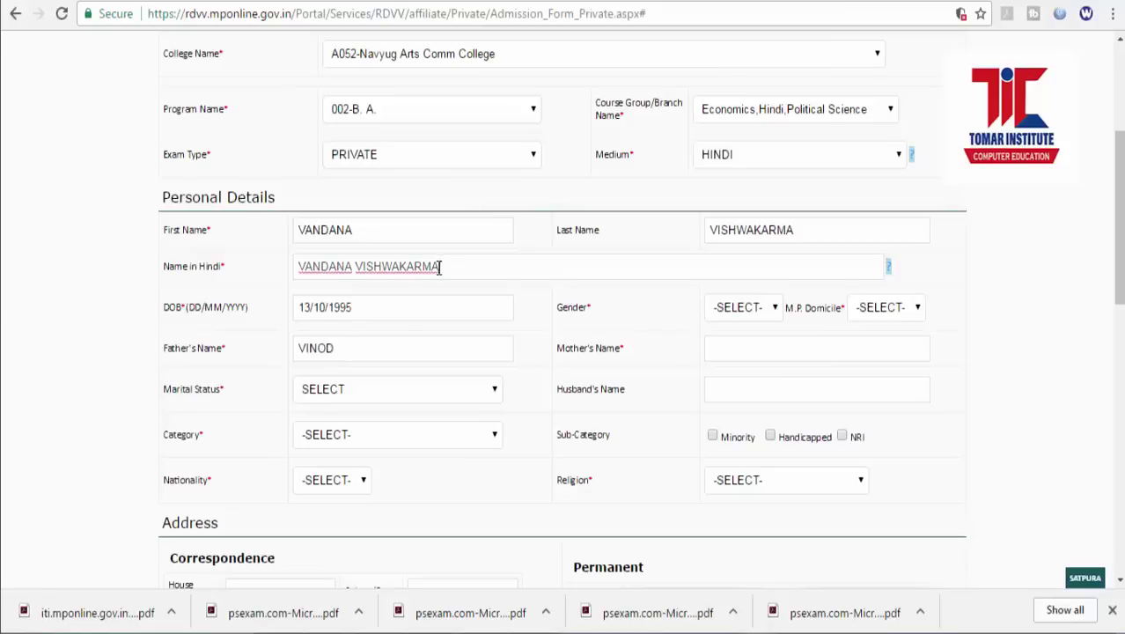
{"action": "left_click", "coordinate": [363, 308]}
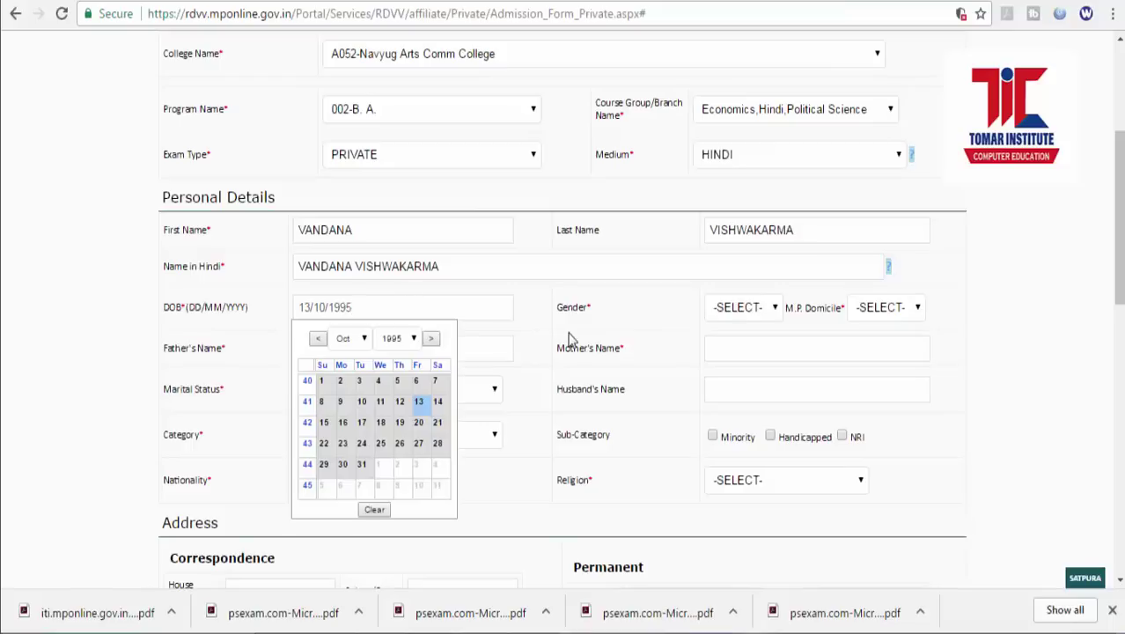
{"action": "left_click", "coordinate": [531, 334]}
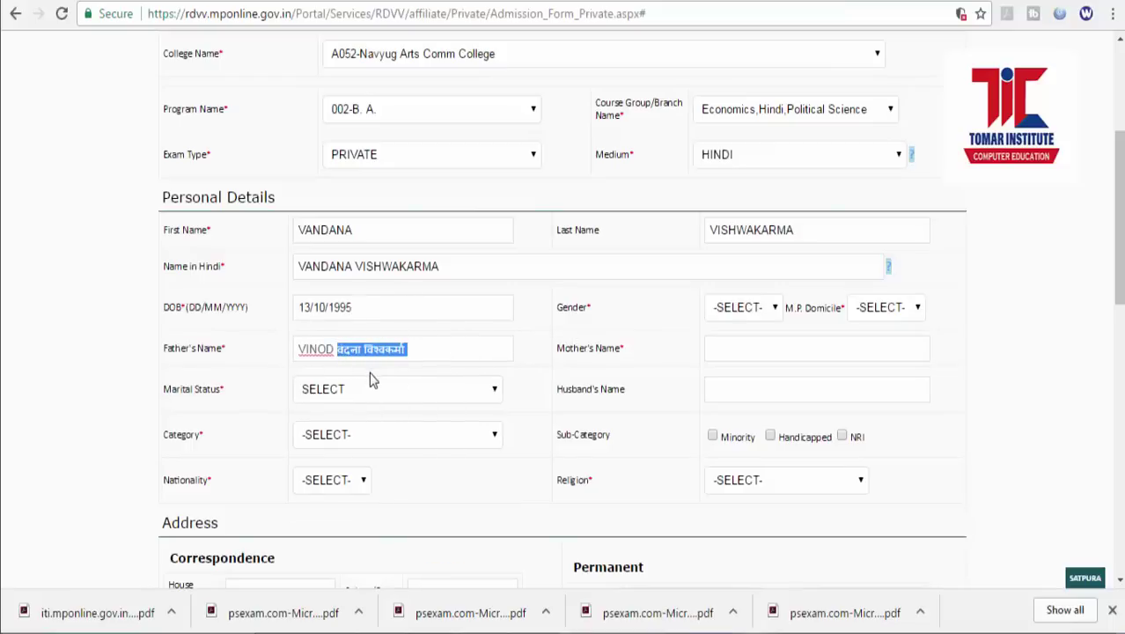
{"action": "left_click_drag", "start_coordinate": [439, 269], "coordinate": [283, 276]}
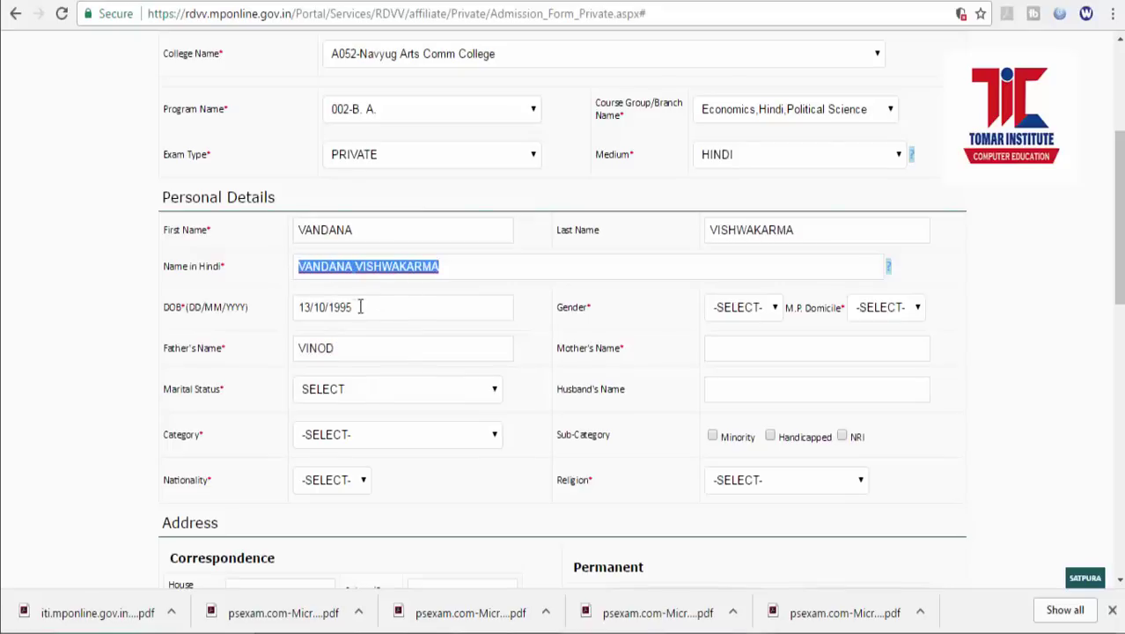
{"action": "left_click", "coordinate": [361, 347]}
{"action": "type", "text": "VI"}
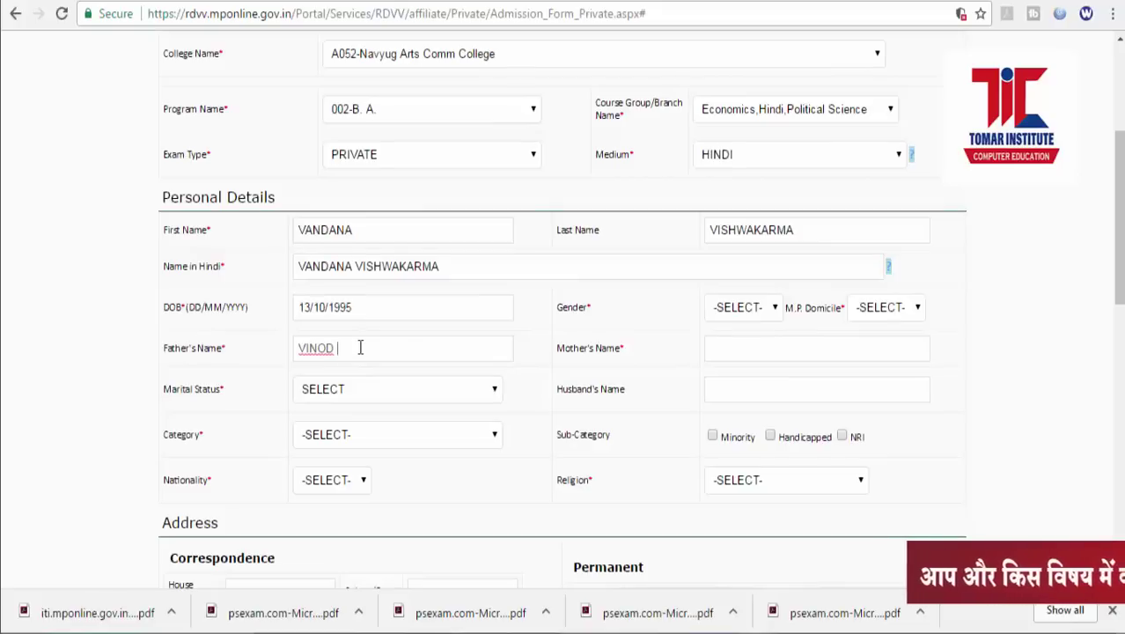
{"action": "type", "text": "SH"}
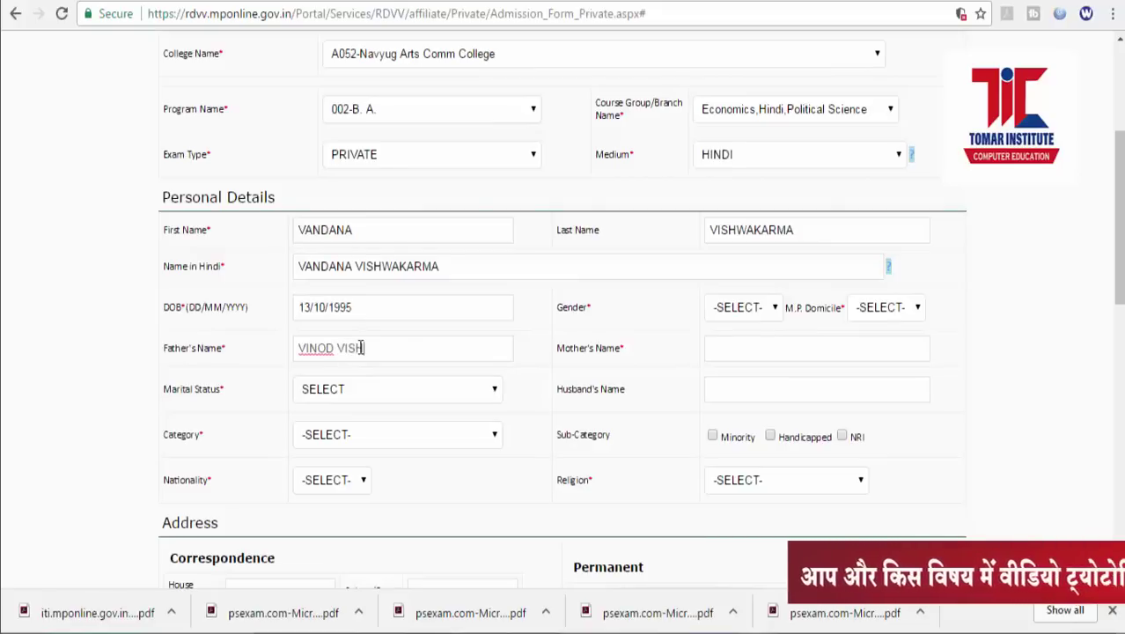
{"action": "type", "text": "WAKA"}
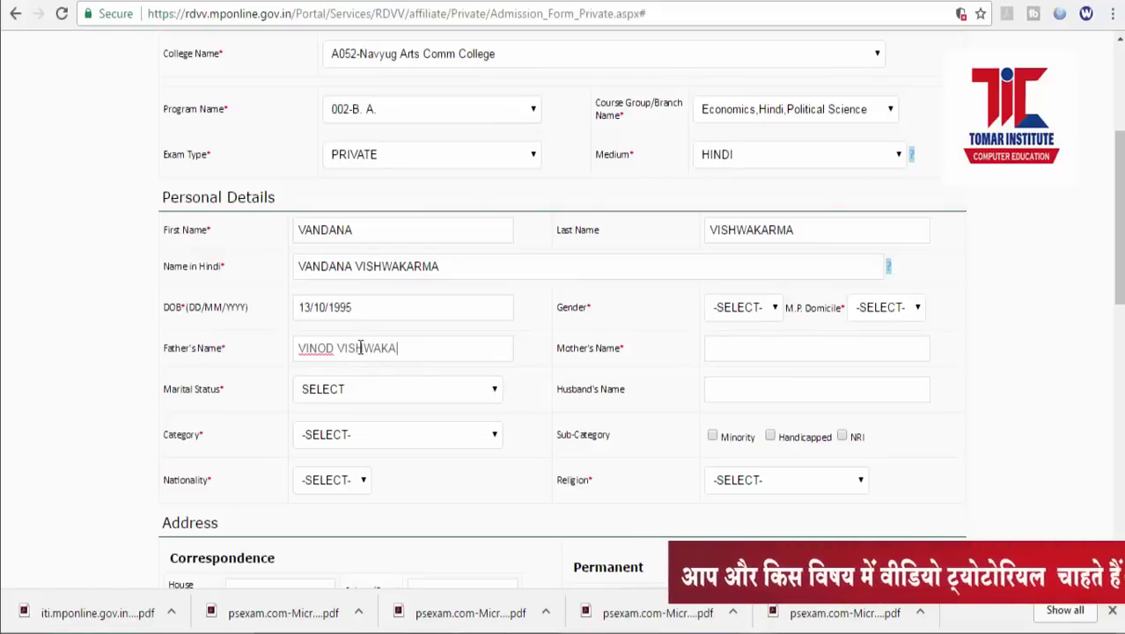
{"action": "type", "text": "RMA"}
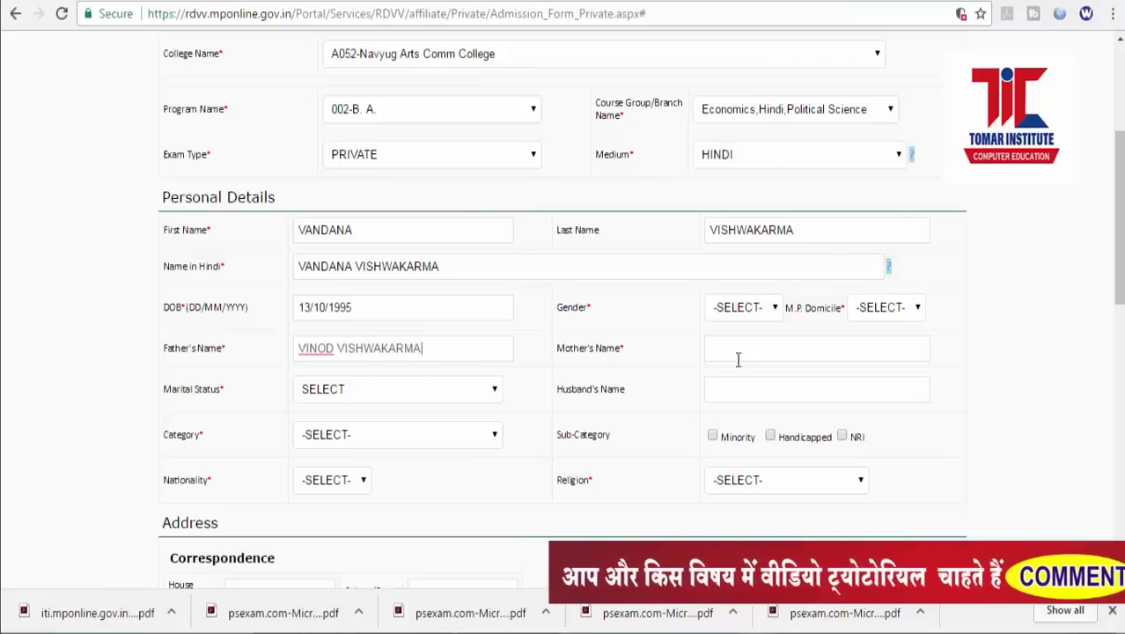
Enter the mother's full name in the Mother's Name field.
{"action": "left_click", "coordinate": [738, 355]}
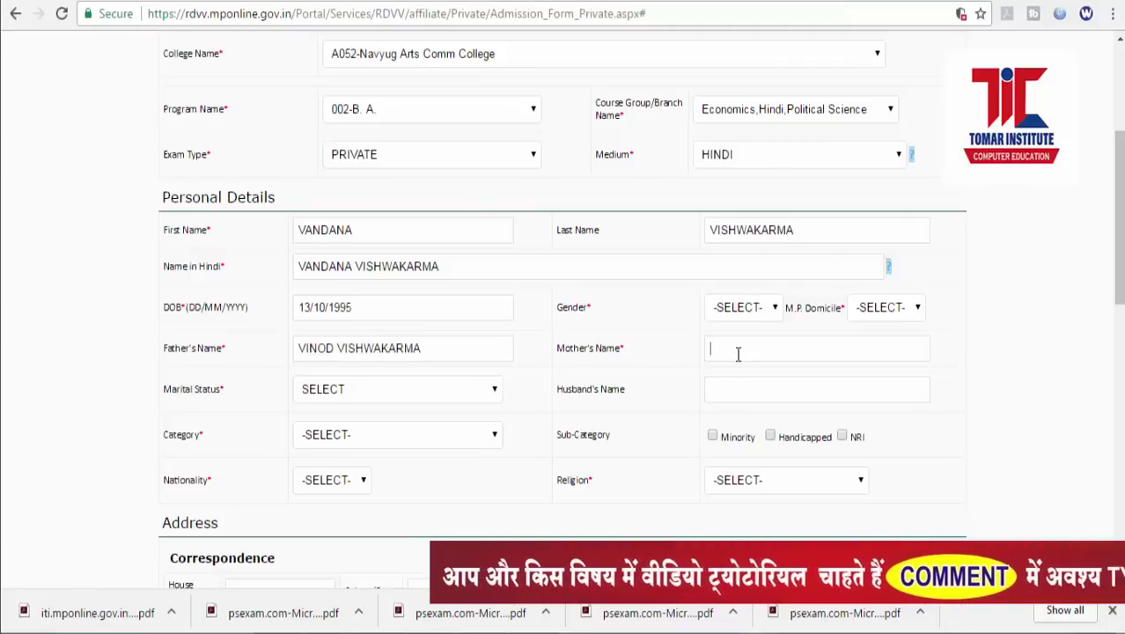
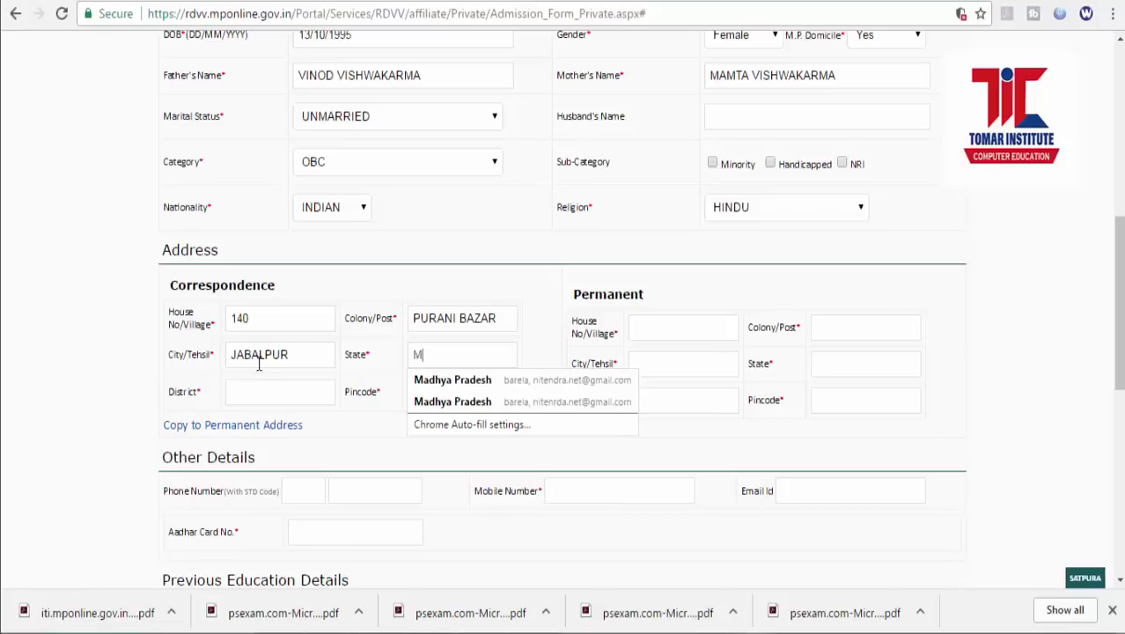
Set the correspondence state to Madhya Pradesh and the district to JABALPUR.
{"action": "left_click", "coordinate": [432, 381]}
{"action": "left_click", "coordinate": [275, 394]}
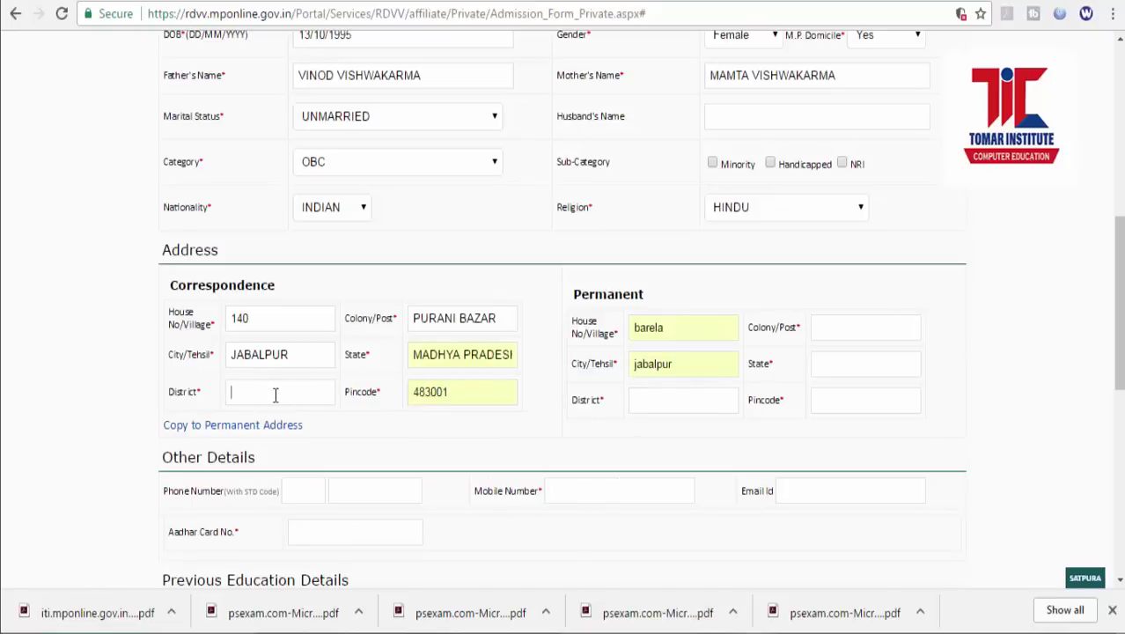
{"action": "type", "text": "JABALPUR"}
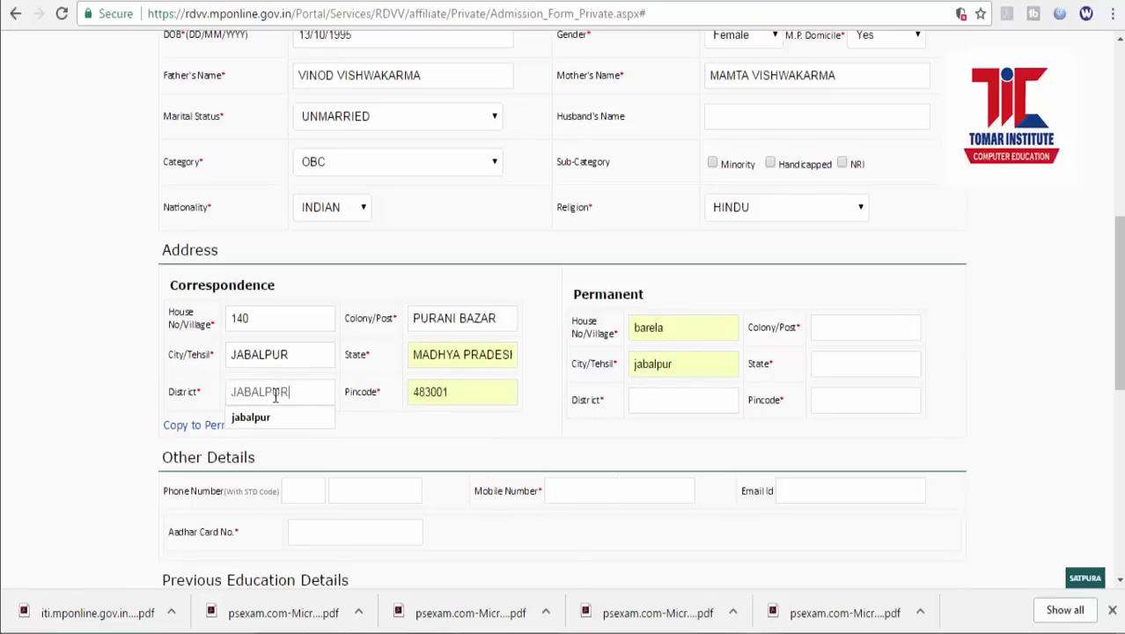
{"action": "key", "text": "Tab"}
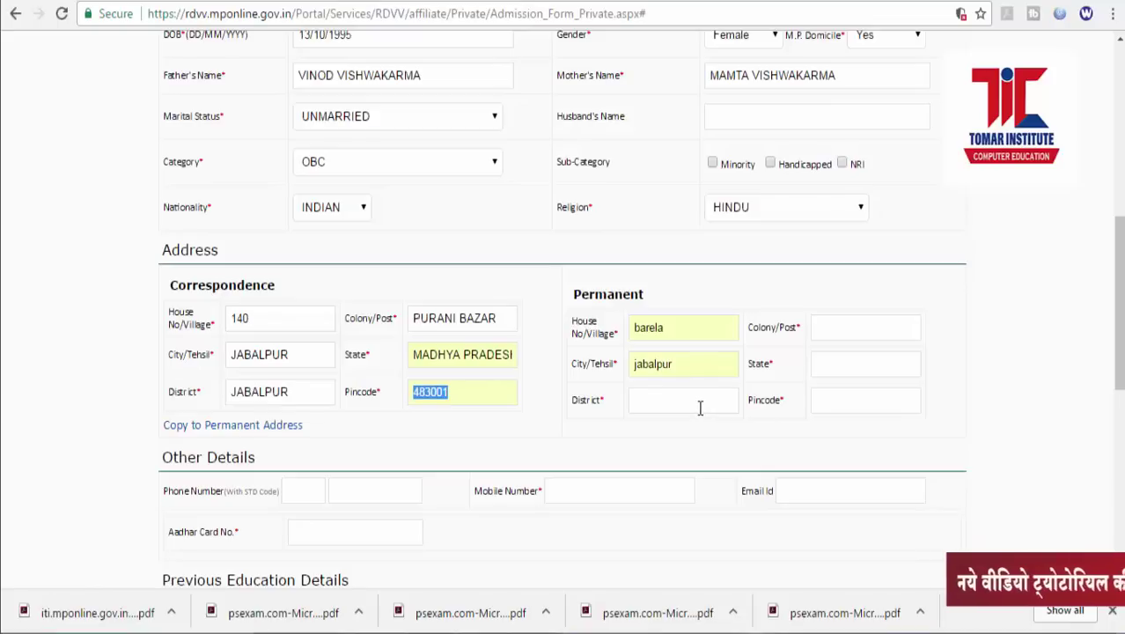
{"action": "left_click", "coordinate": [841, 327]}
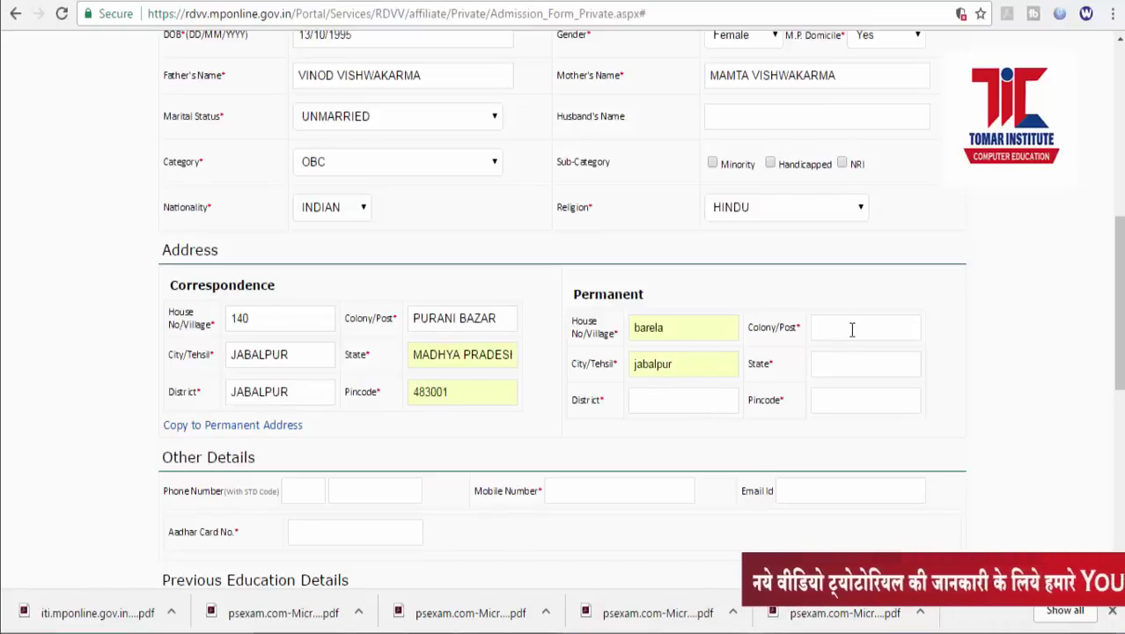
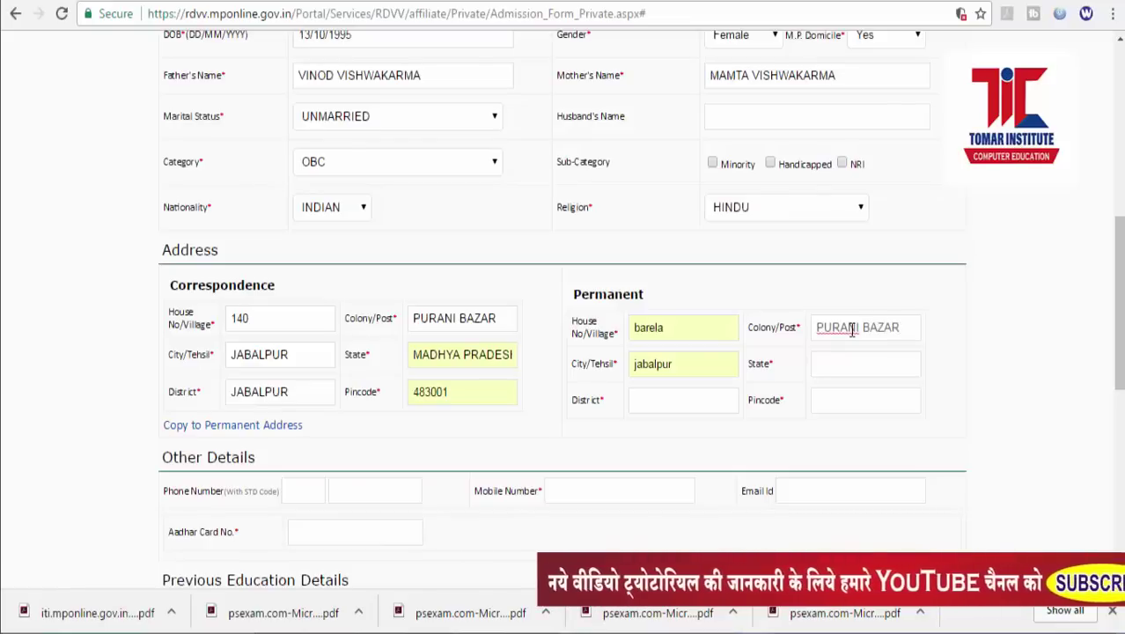
{"action": "left_click", "coordinate": [840, 358]}
{"action": "type", "text": "mad"}
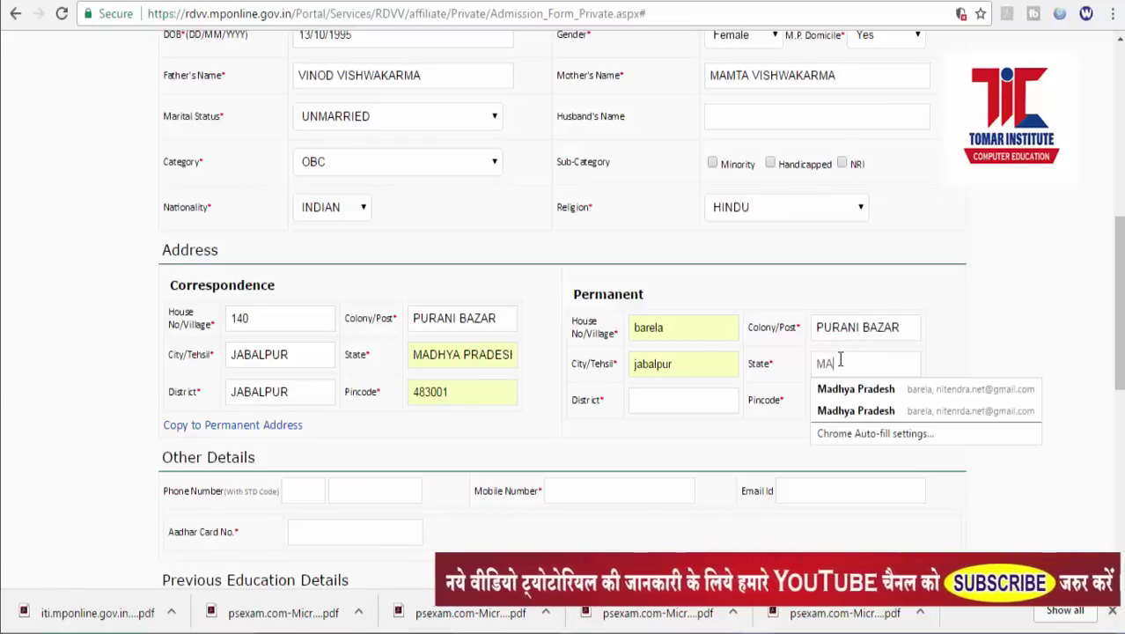
{"action": "left_click", "coordinate": [845, 394]}
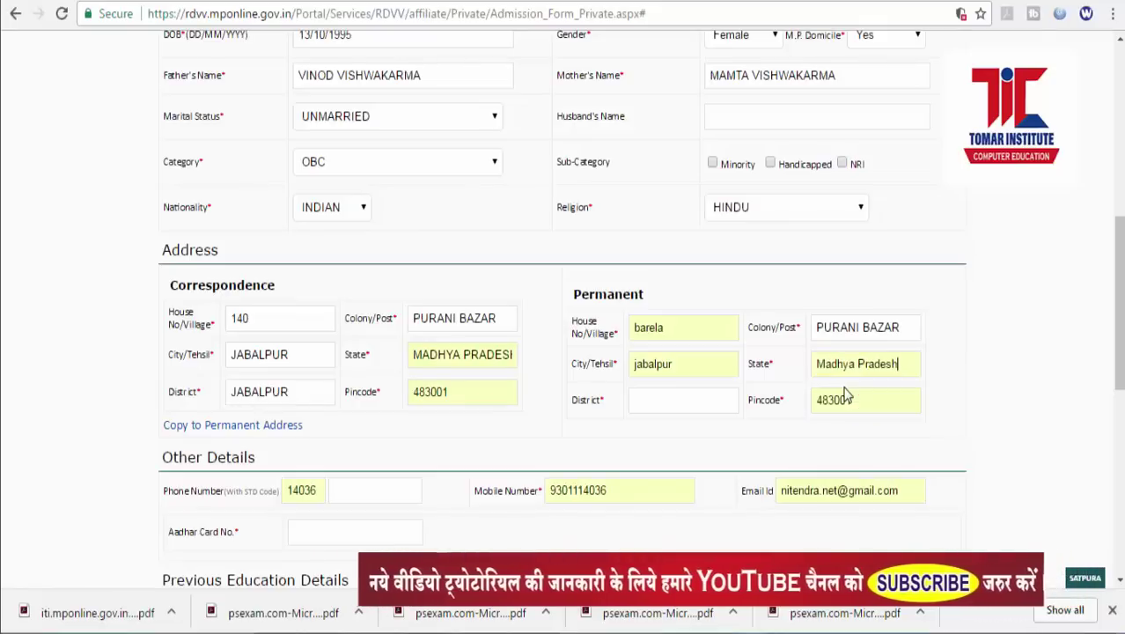
{"action": "left_click", "coordinate": [670, 400]}
{"action": "type", "text": "JABALPUR"}
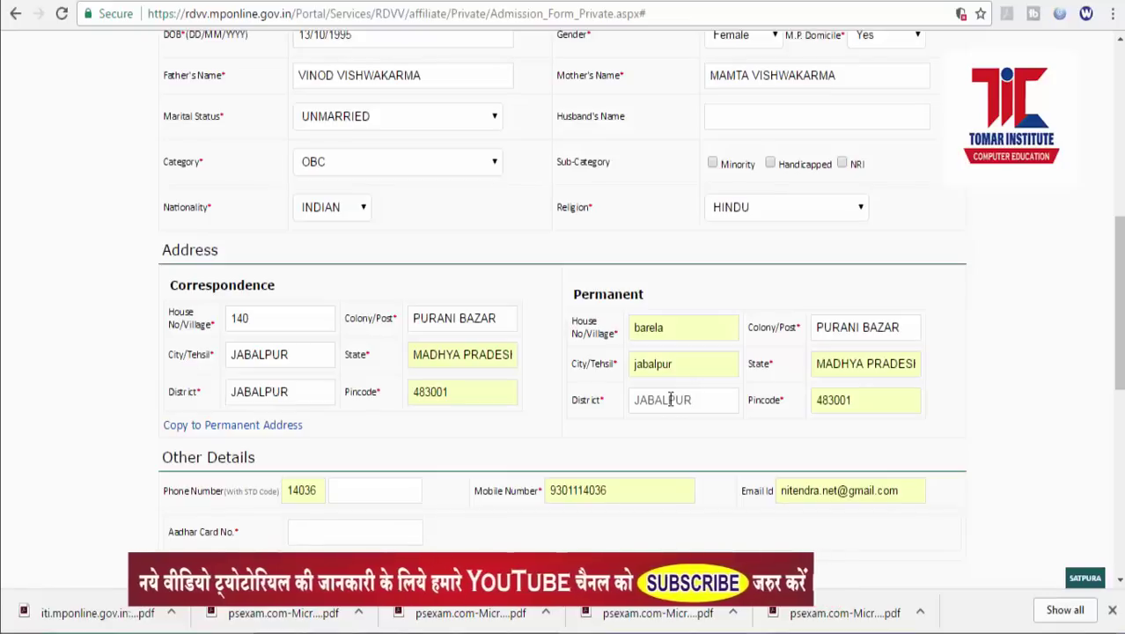
{"action": "left_click_drag", "start_coordinate": [1121, 391], "coordinate": [1121, 442]}
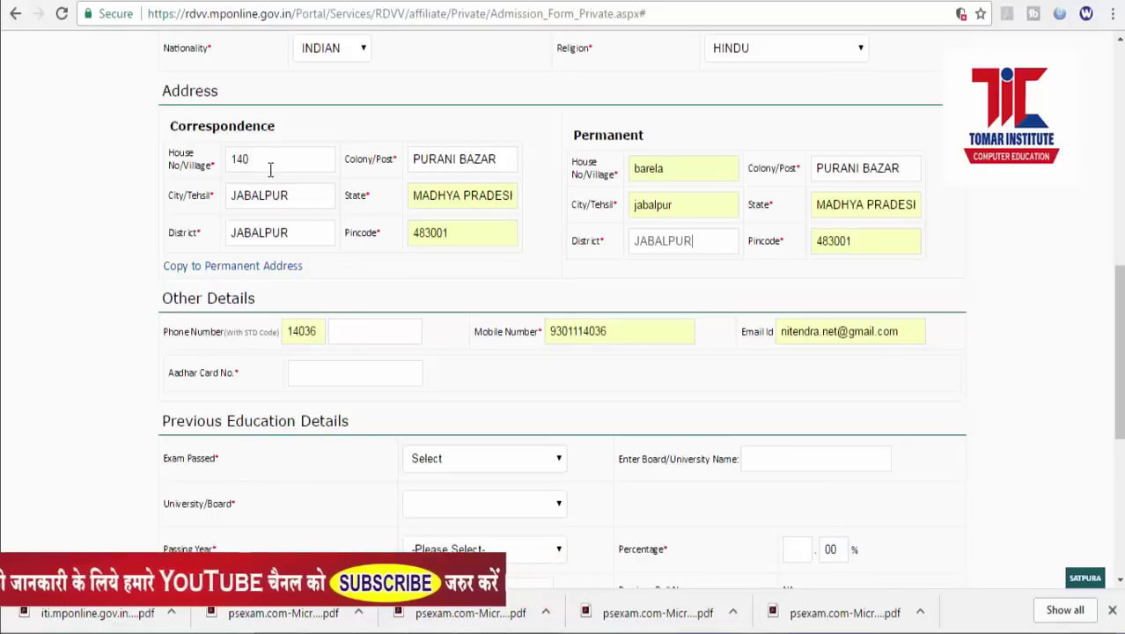
{"action": "left_click_drag", "start_coordinate": [254, 156], "coordinate": [228, 157]}
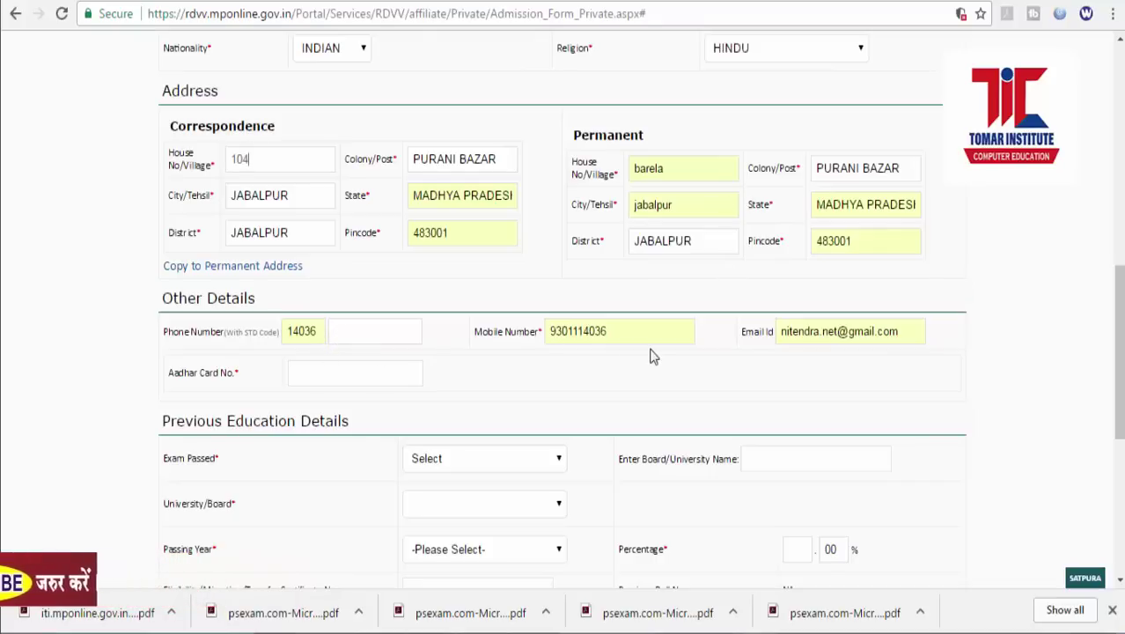
{"action": "left_click_drag", "start_coordinate": [630, 333], "coordinate": [549, 331]}
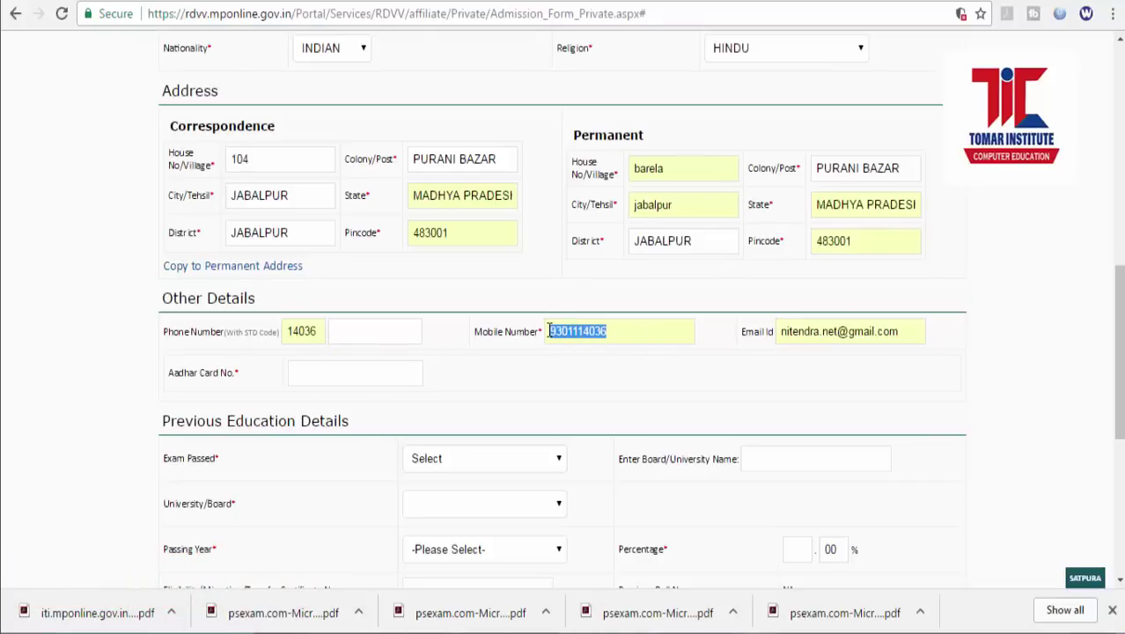
{"action": "left_click_drag", "start_coordinate": [898, 331], "coordinate": [778, 331]}
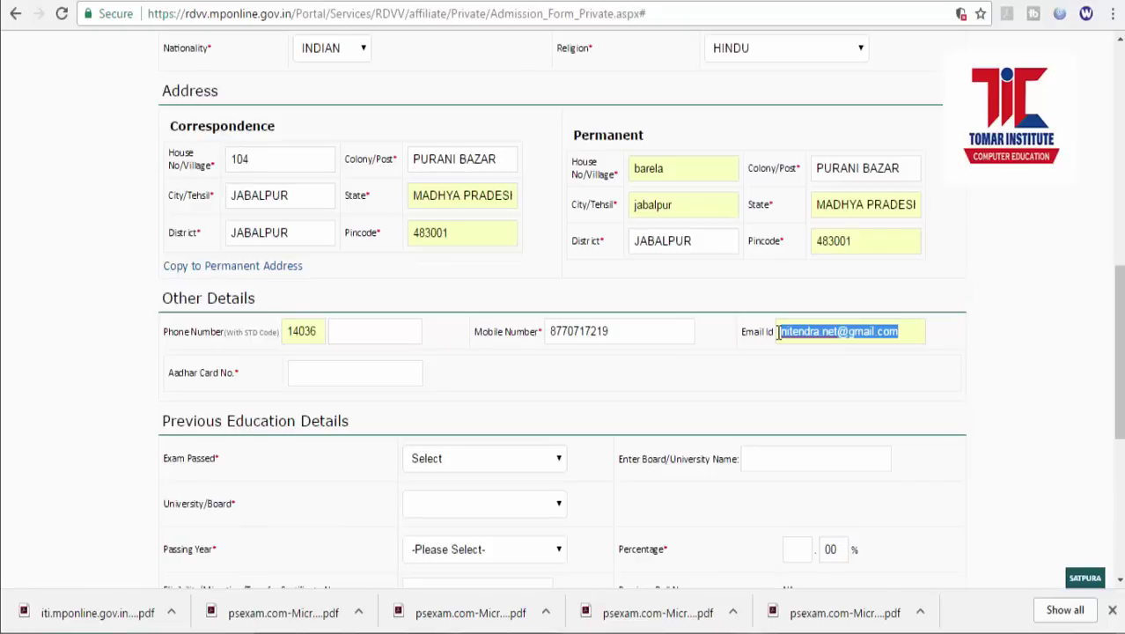
{"action": "left_click", "coordinate": [313, 362]}
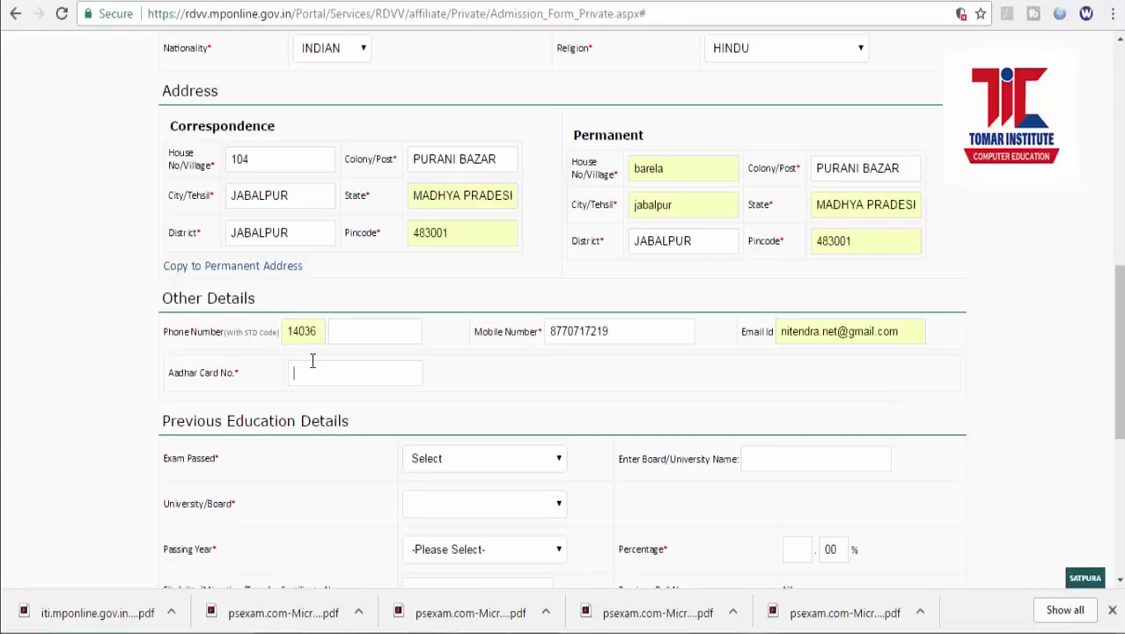
Enter the applicant's Aadhar card number and choose 12th as the exam passed.
{"action": "scroll", "coordinate": [487, 449], "scroll_direction": "down", "scroll_amount": 1}
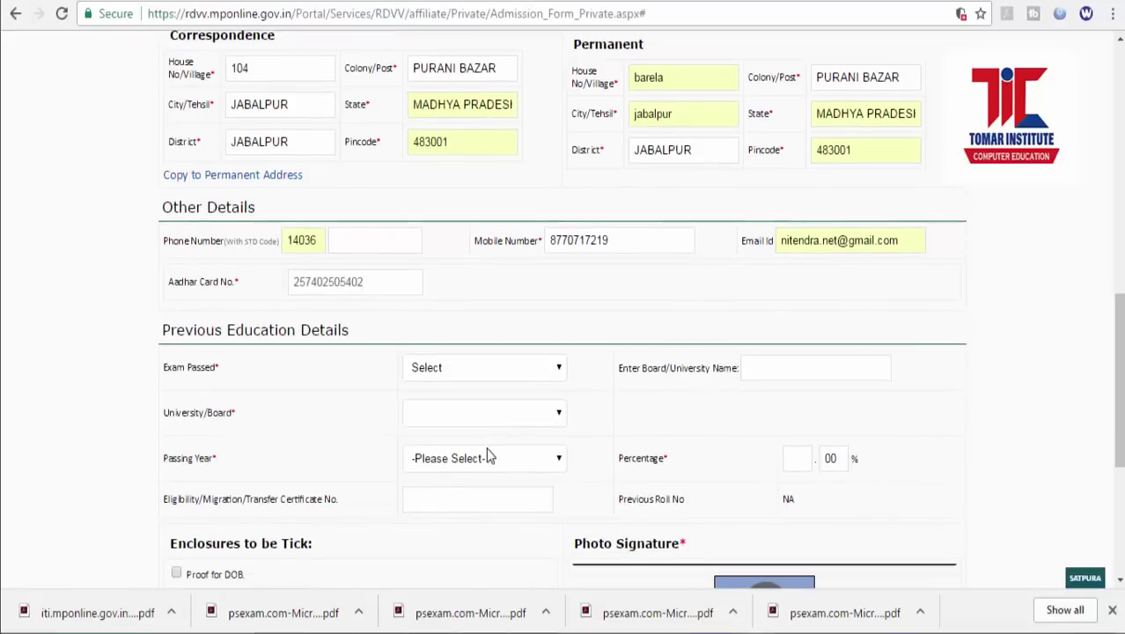
{"action": "left_click", "coordinate": [475, 375]}
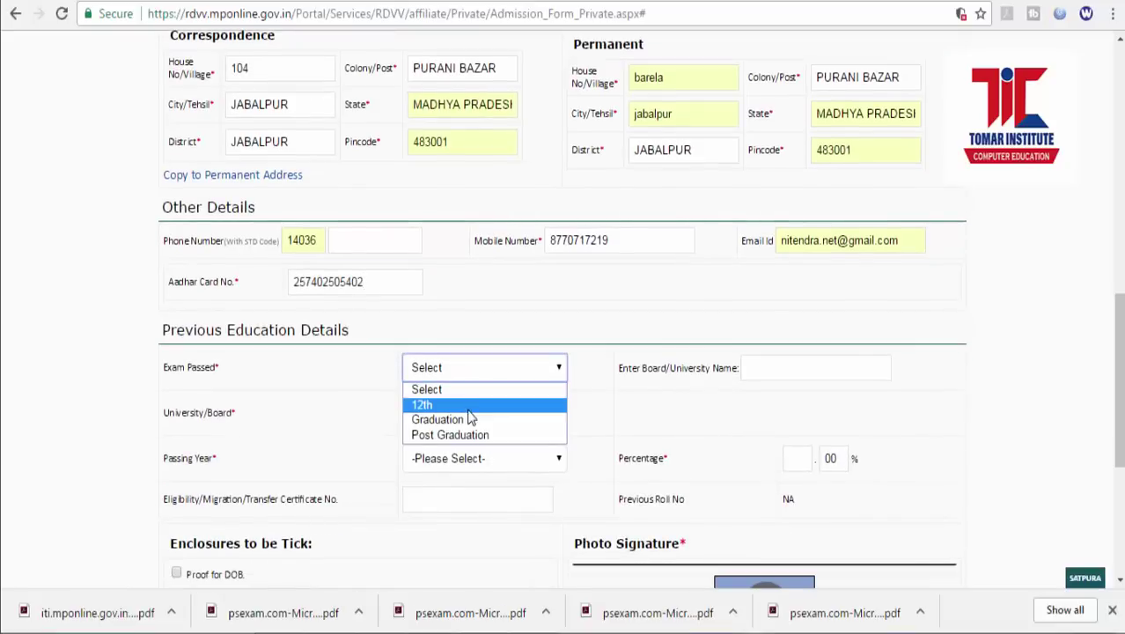
{"action": "left_click", "coordinate": [472, 402]}
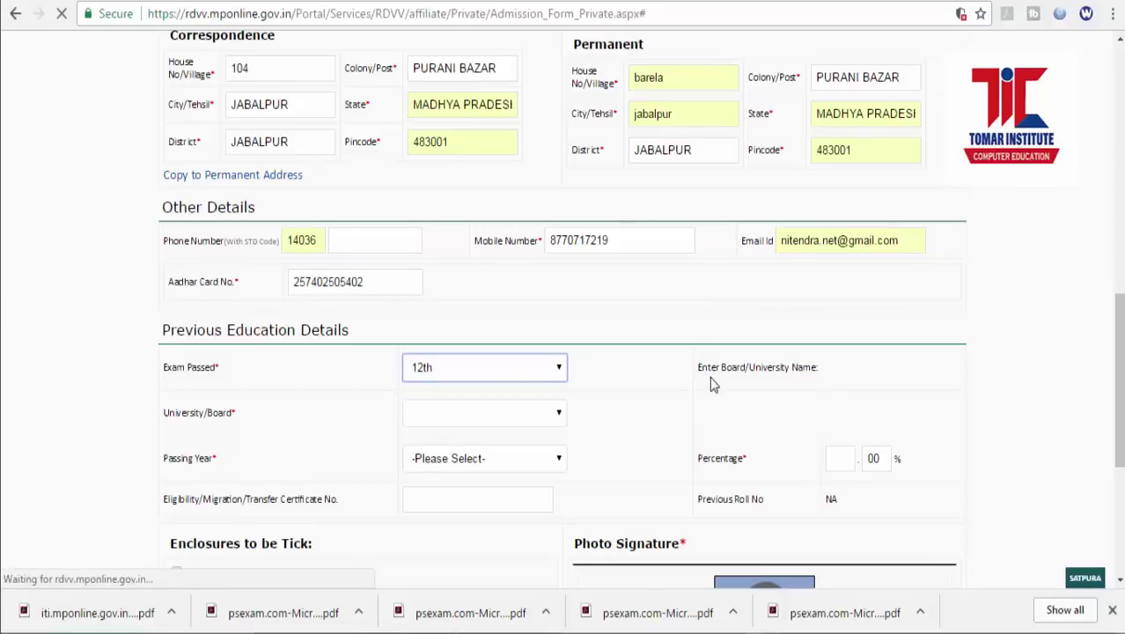
{"action": "scroll", "coordinate": [839, 400], "scroll_direction": "down", "scroll_amount": 7}
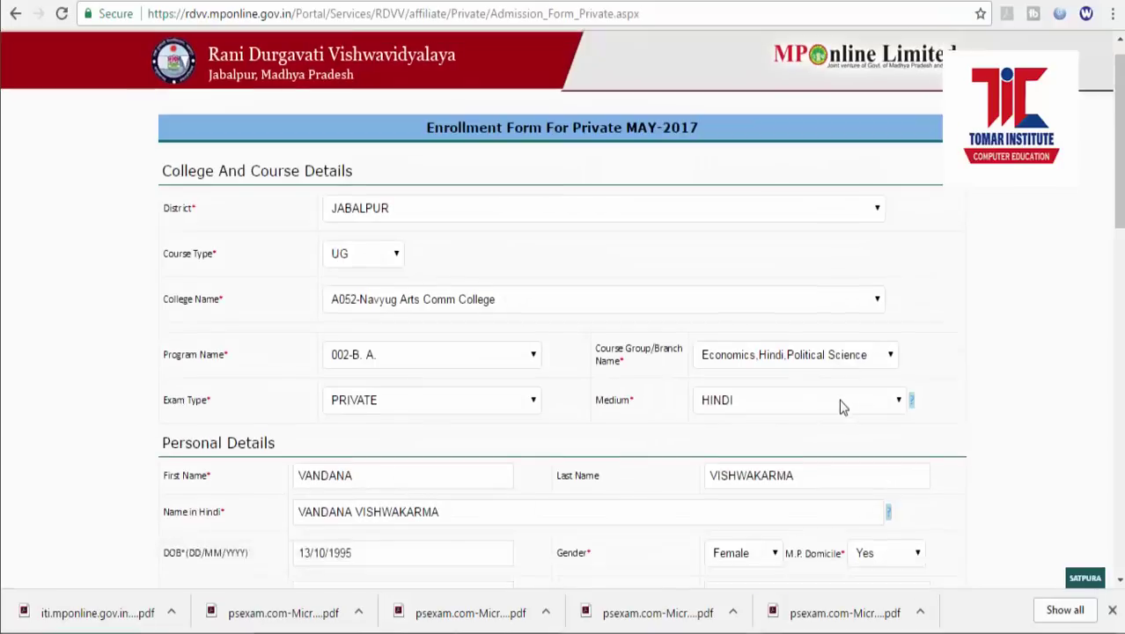
{"action": "scroll", "coordinate": [842, 400], "scroll_direction": "down", "scroll_amount": 3}
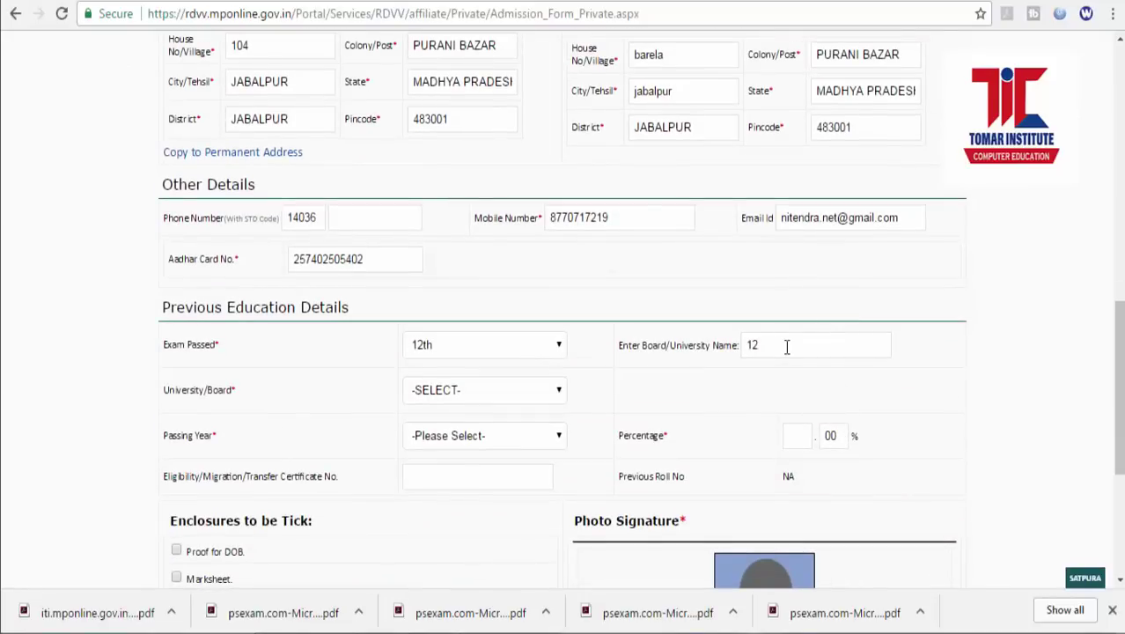
Record board MP BOARD BHOPAL (MP Board of Sec. Edu.), passing year 2014, and 47 percent.
{"action": "left_click_drag", "start_coordinate": [787, 346], "coordinate": [747, 345]}
{"action": "key", "text": "BackSpace"}
{"action": "type", "text": "MP BOARD BHOPAL"}
{"action": "left_click", "coordinate": [495, 390]}
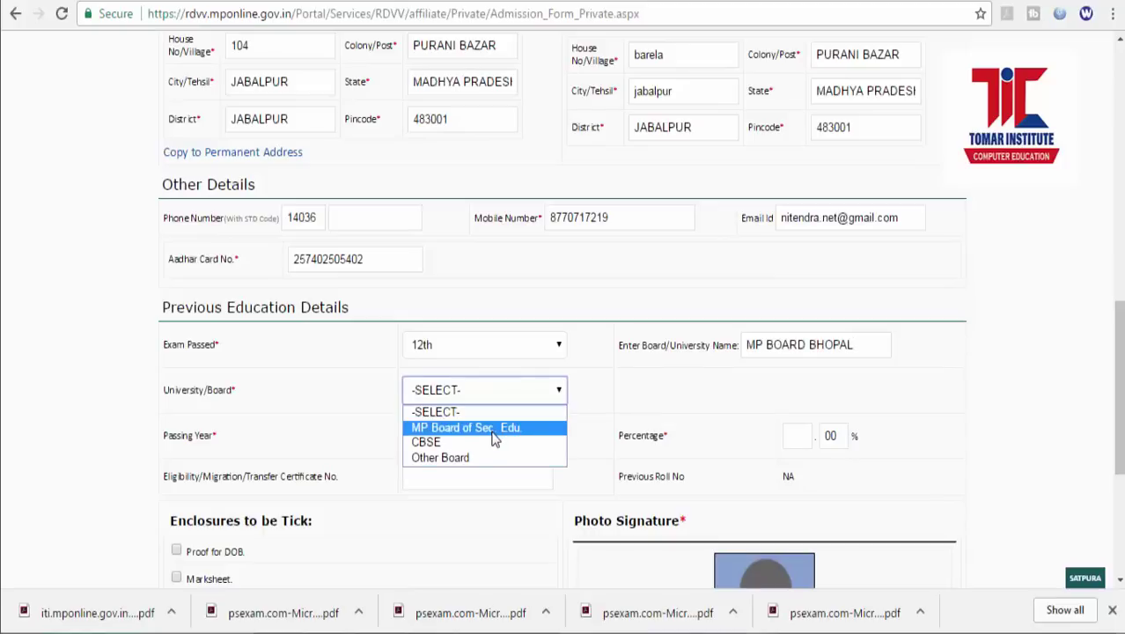
{"action": "left_click", "coordinate": [495, 429]}
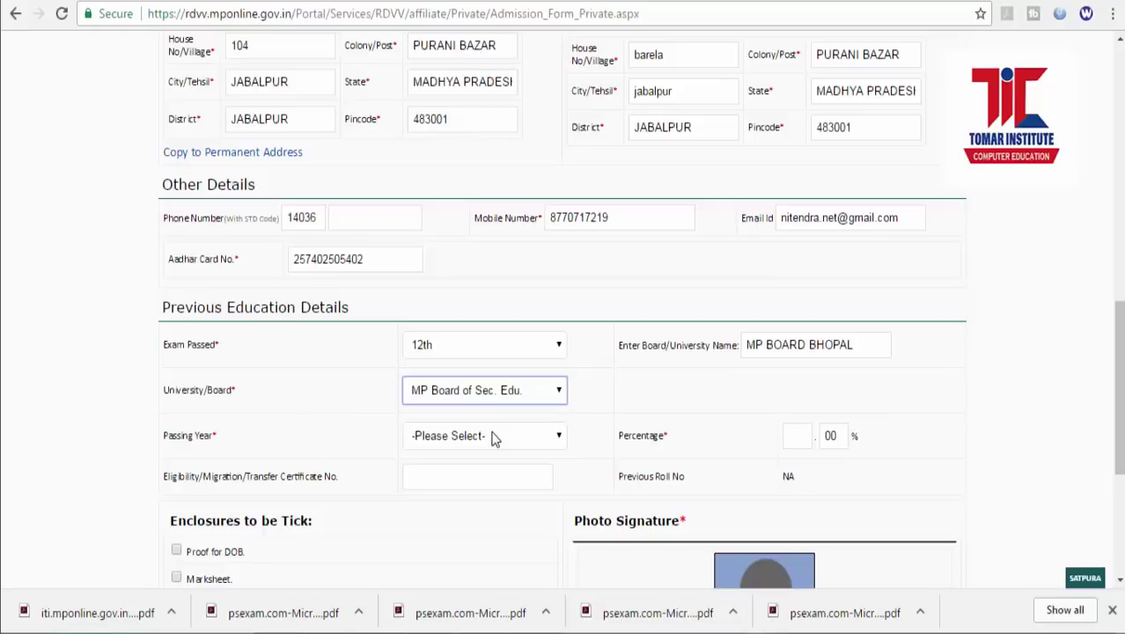
{"action": "left_click", "coordinate": [492, 438]}
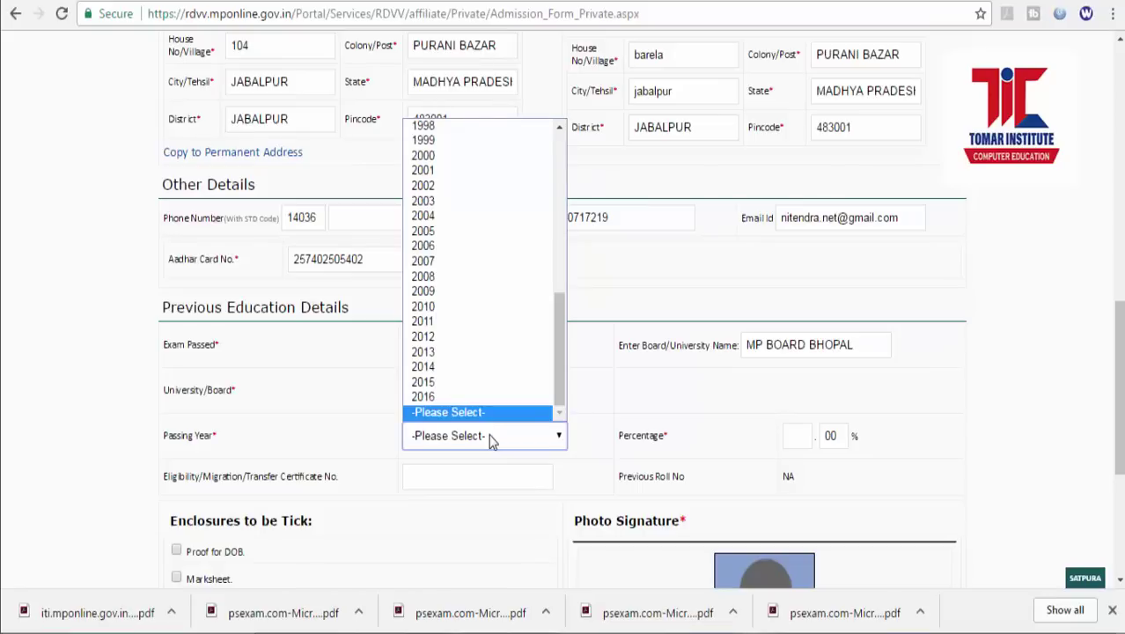
{"action": "left_click", "coordinate": [504, 369]}
{"action": "left_click", "coordinate": [802, 436]}
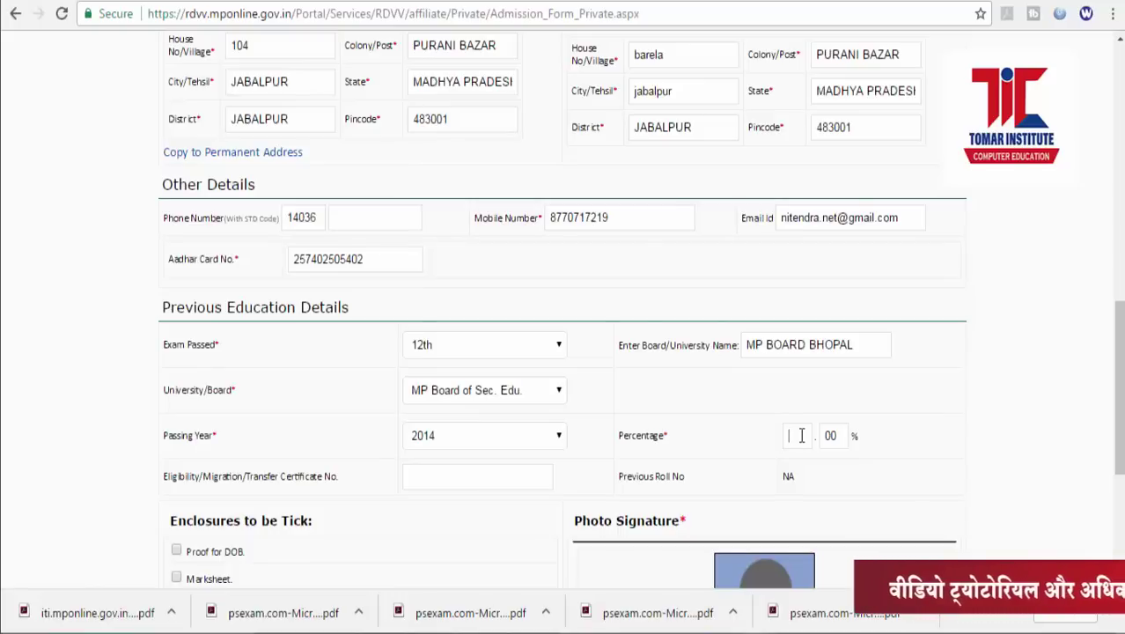
{"action": "type", "text": "47"}
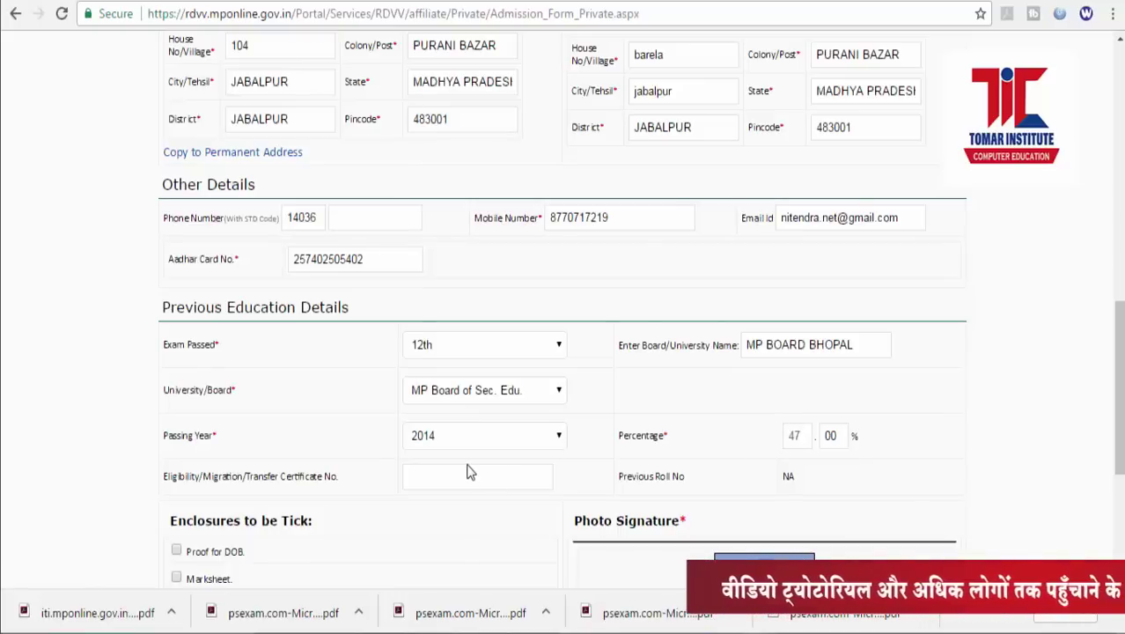
{"action": "scroll", "coordinate": [467, 475], "scroll_direction": "down", "scroll_amount": 1}
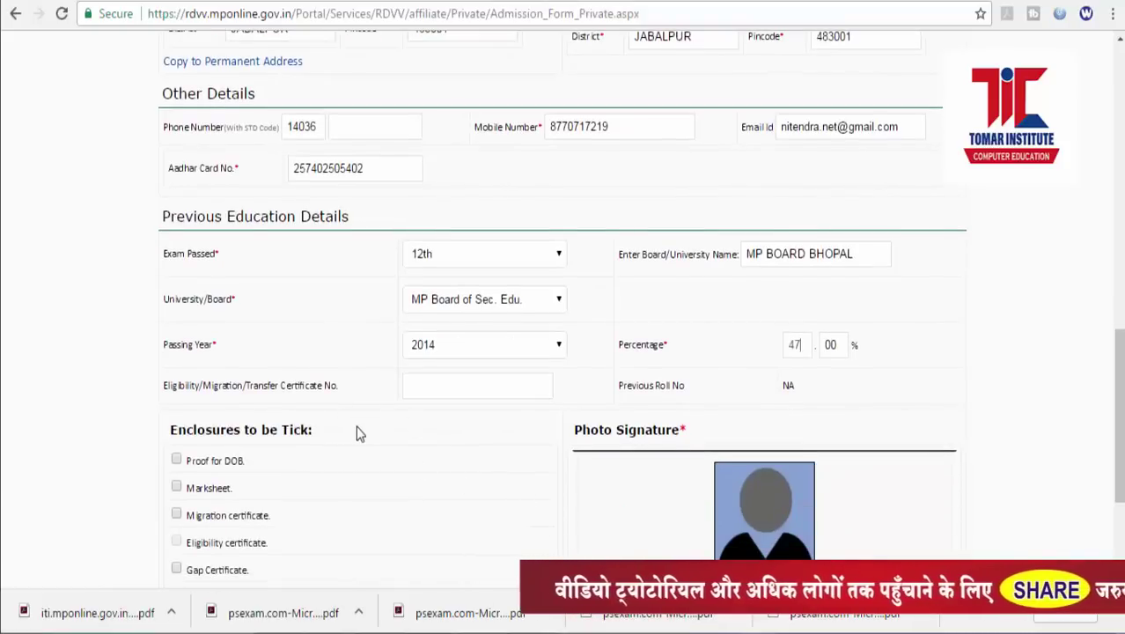
Tick Proof for DOB and Marksheet under 'Enclosures to be Tick'.
{"action": "scroll", "coordinate": [357, 432], "scroll_direction": "down", "scroll_amount": 1}
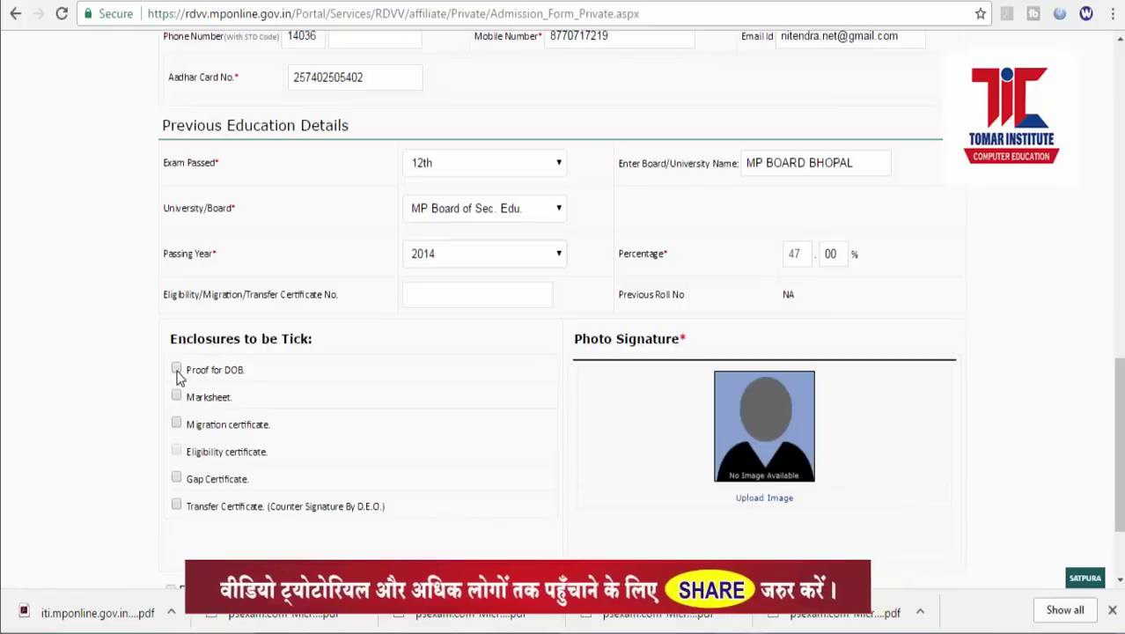
{"action": "left_click", "coordinate": [177, 370]}
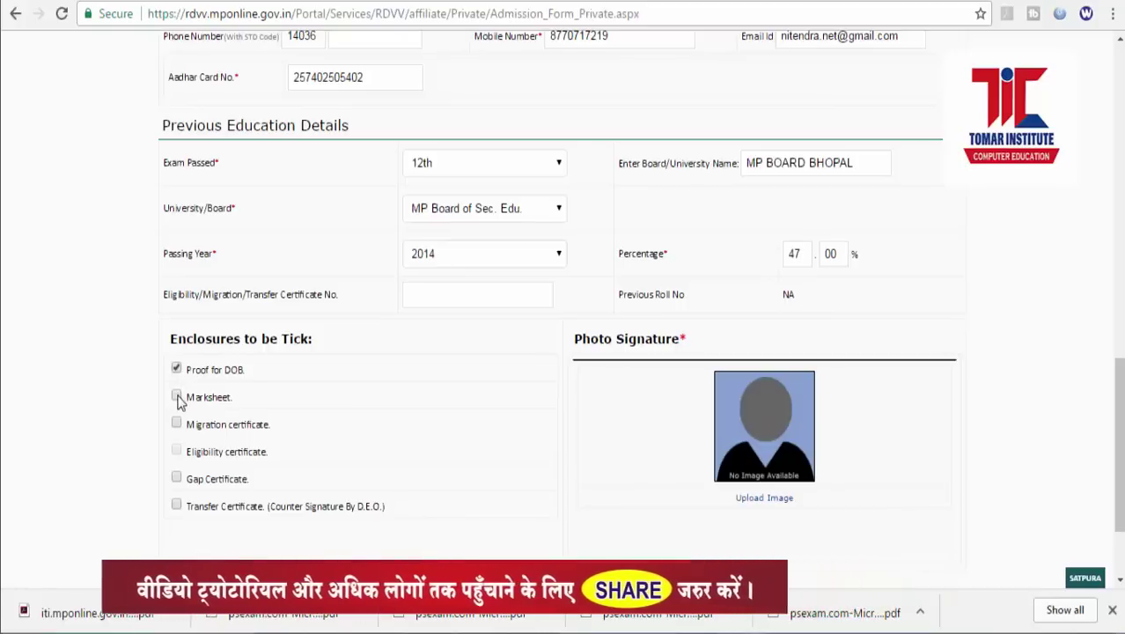
{"action": "left_click", "coordinate": [177, 397]}
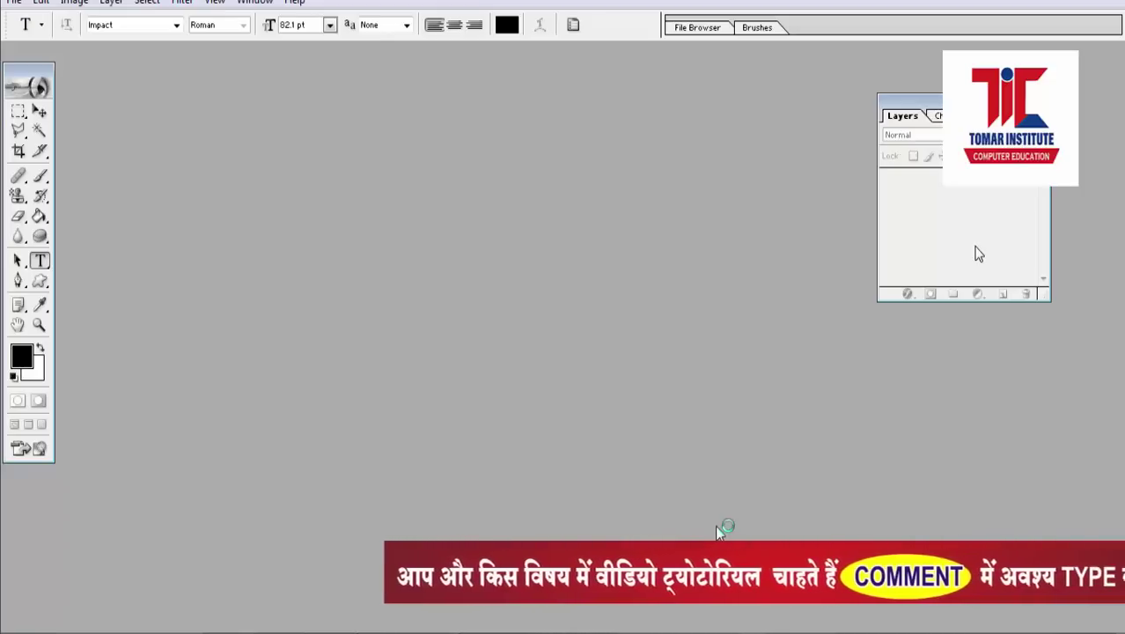
Open the photo and signature WhatsApp Image JPEGs from the Desktop together.
{"action": "left_click", "coordinate": [13, 2]}
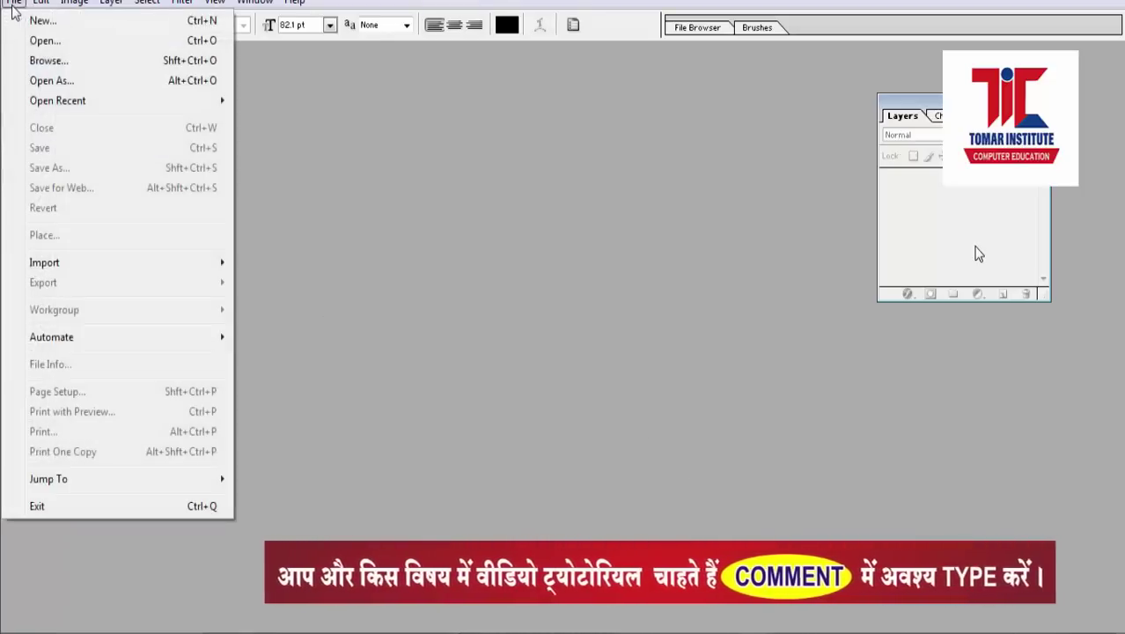
{"action": "left_click", "coordinate": [38, 43]}
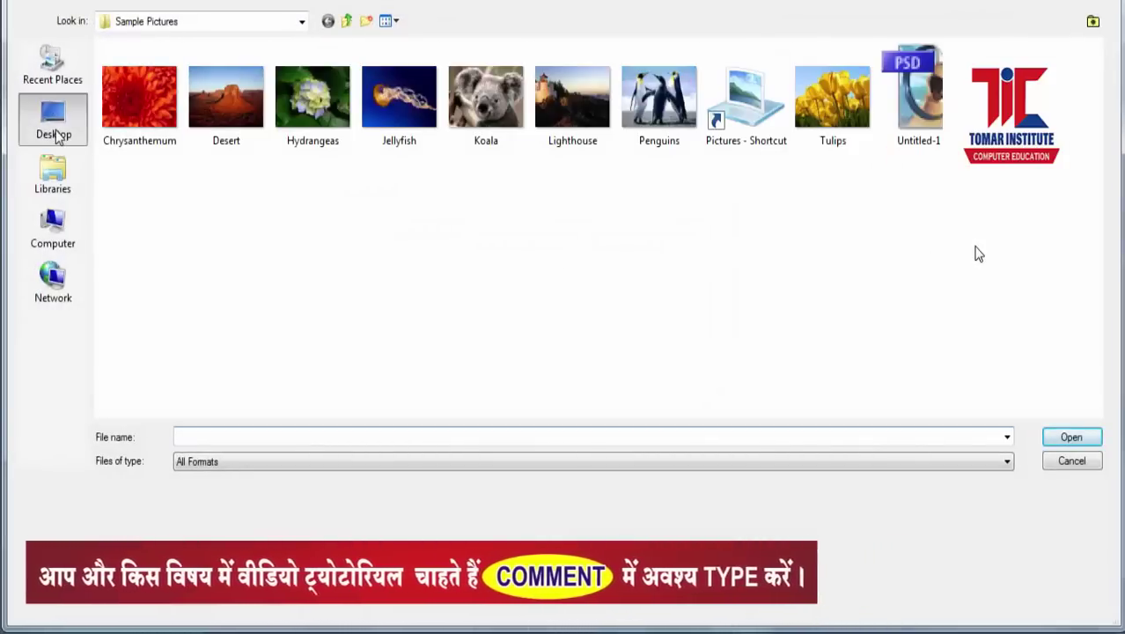
{"action": "left_click", "coordinate": [54, 132]}
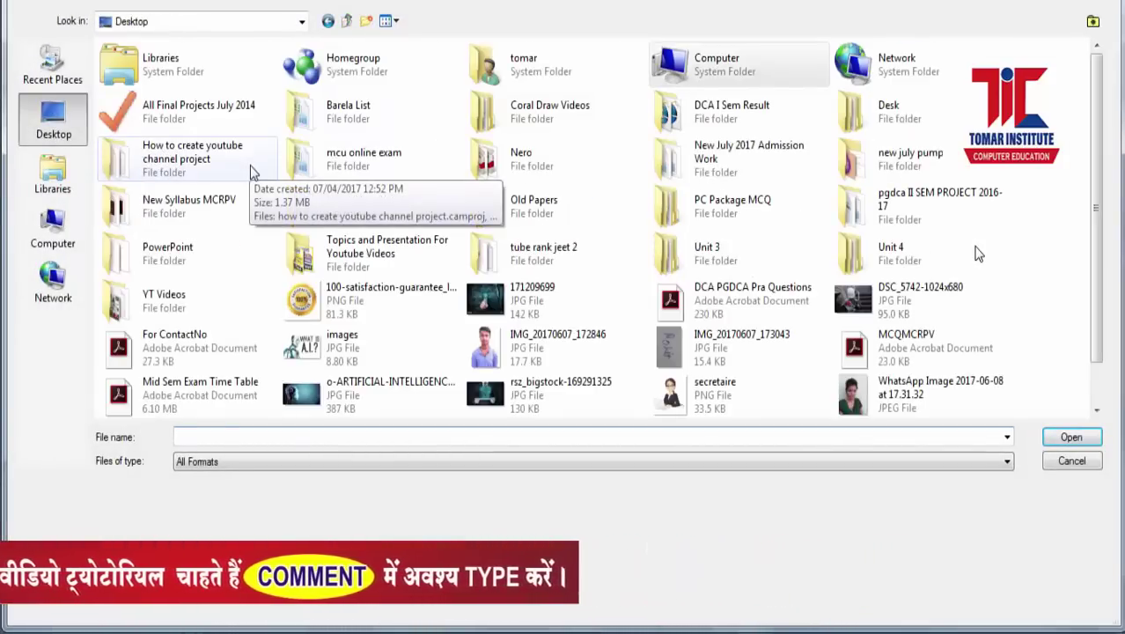
{"action": "scroll", "coordinate": [1098, 351], "scroll_direction": "down", "scroll_amount": 2}
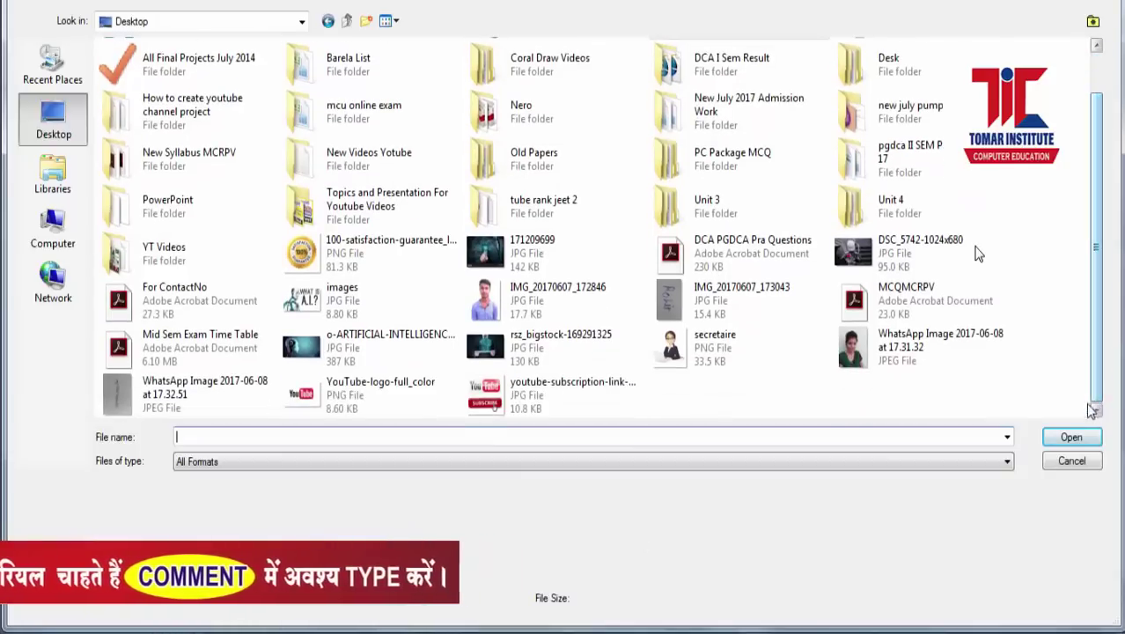
{"action": "left_click", "coordinate": [925, 347]}
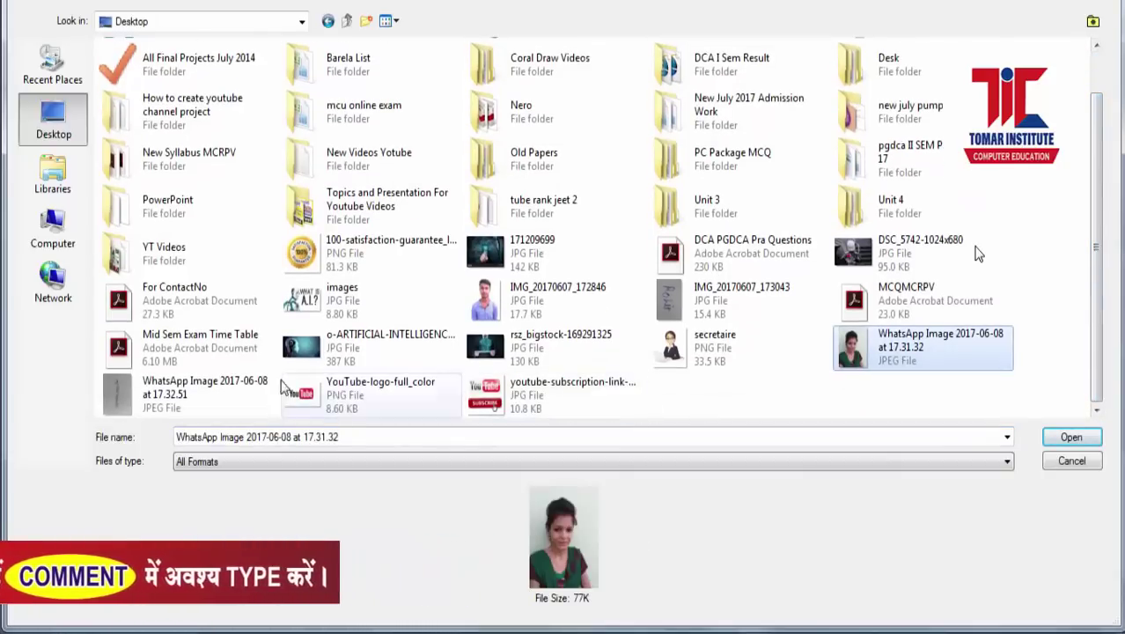
{"action": "left_click", "coordinate": [202, 401], "text": "ctrl"}
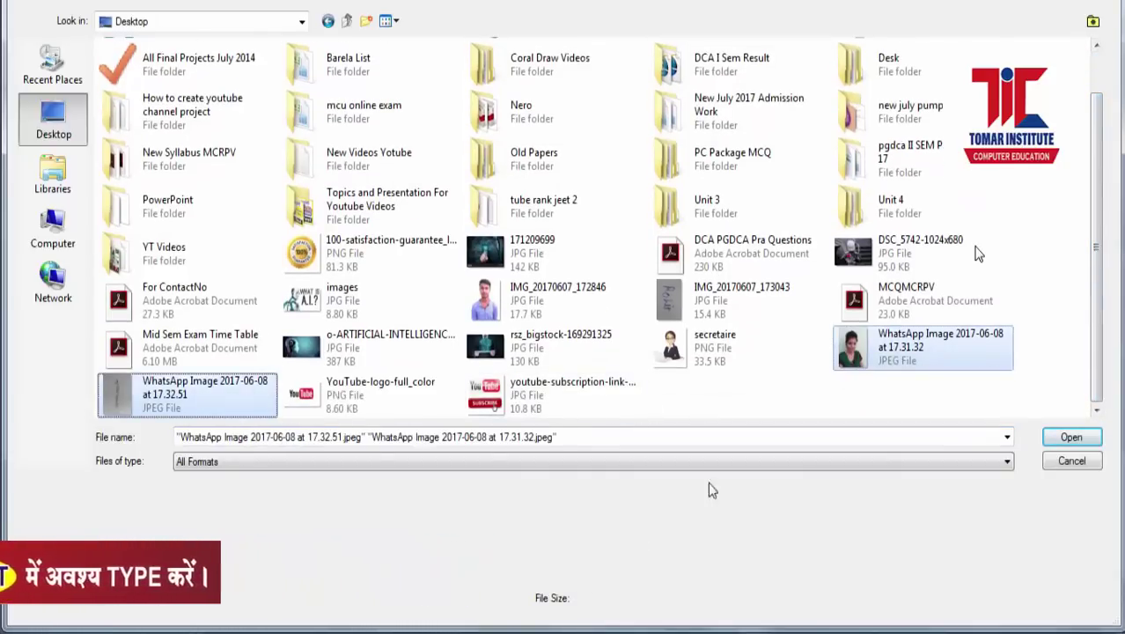
{"action": "left_click", "coordinate": [1071, 437]}
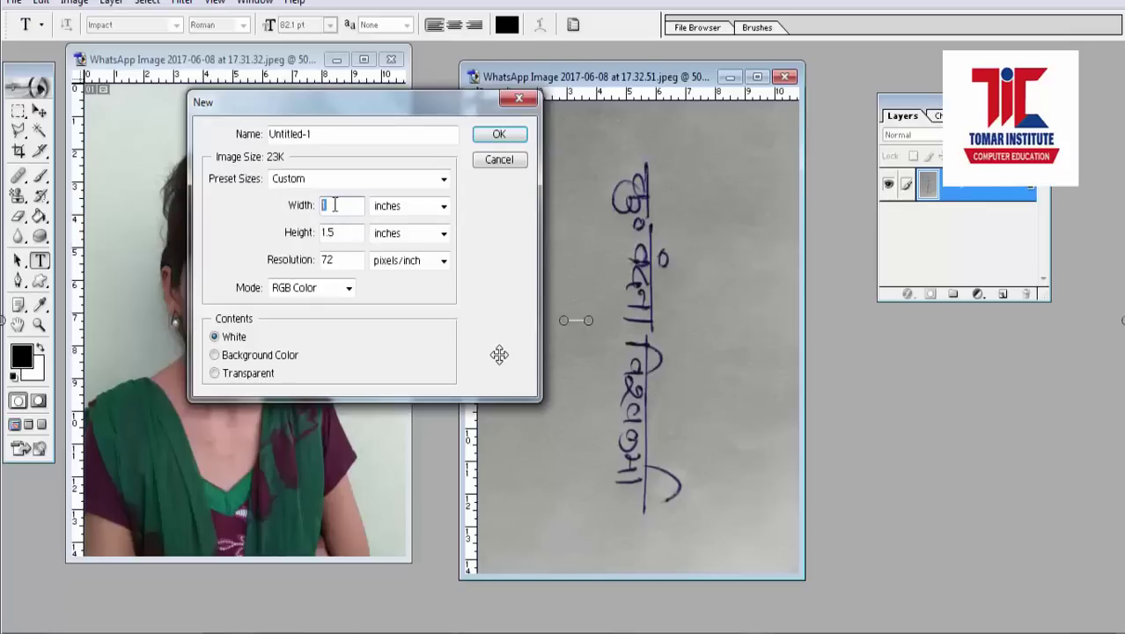
Finish the size settings and create Untitled-1 at 1.5 × 1.5 inches, 72 pixels/inch.
{"action": "type", "text": "1"}
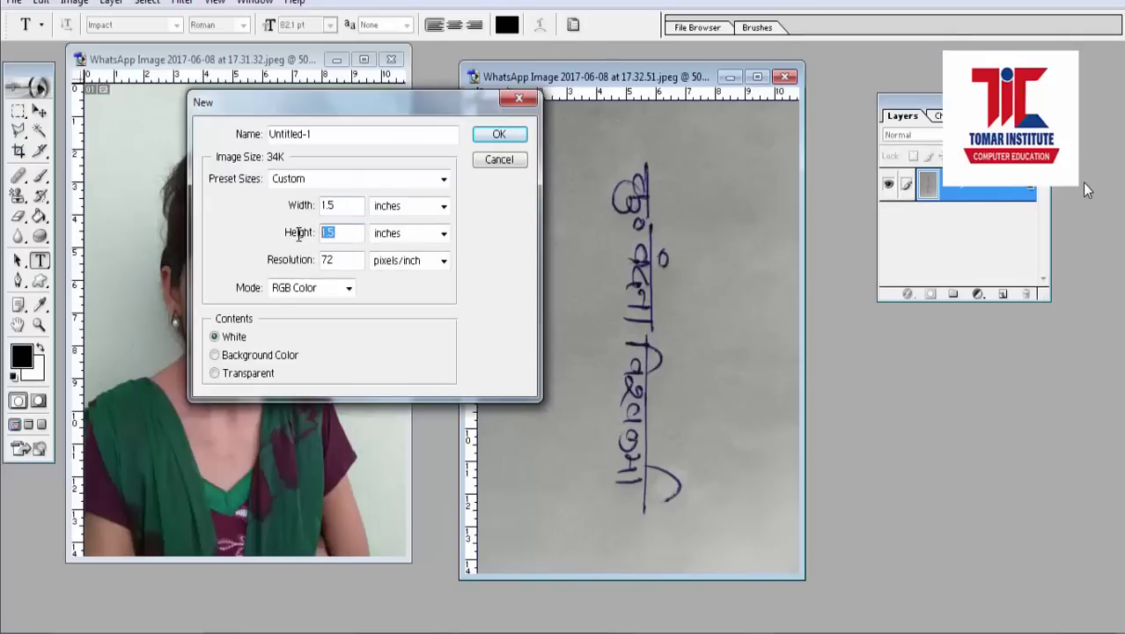
{"action": "left_click", "coordinate": [497, 137]}
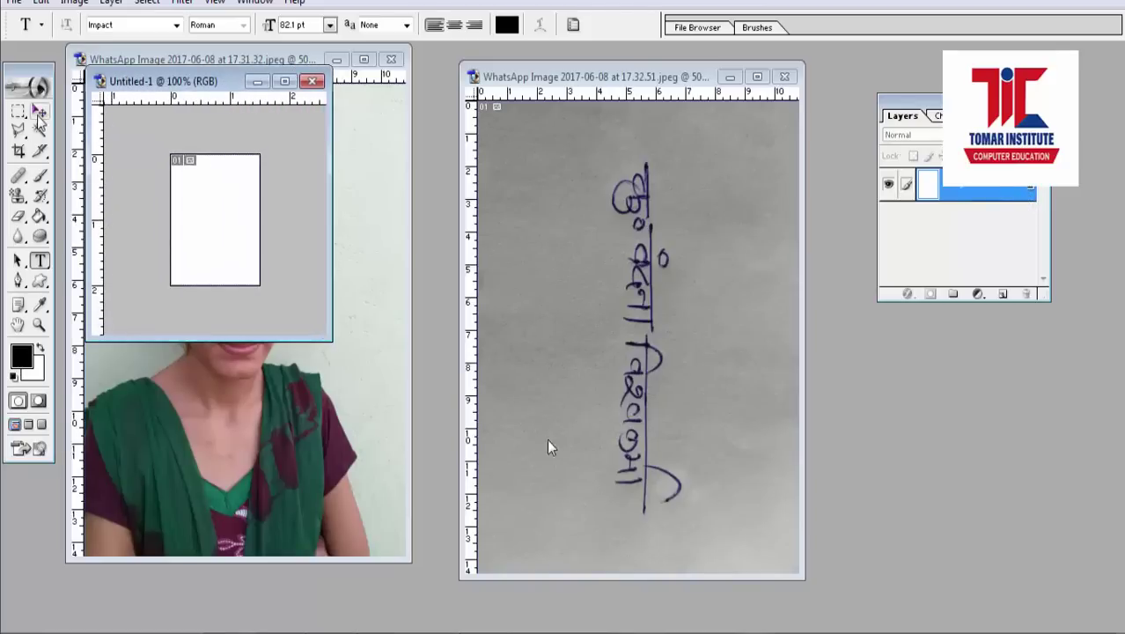
Move the photo into Untitled-1 and scale it down to fit the small canvas.
{"action": "key", "text": "v"}
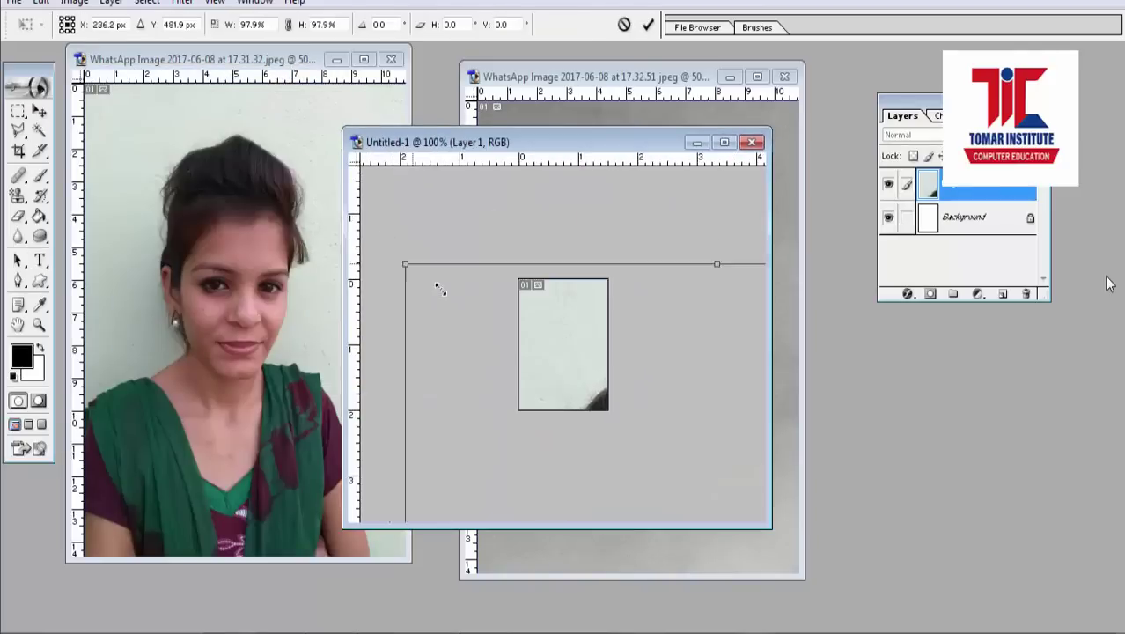
{"action": "left_click_drag", "start_coordinate": [437, 284], "coordinate": [588, 413]}
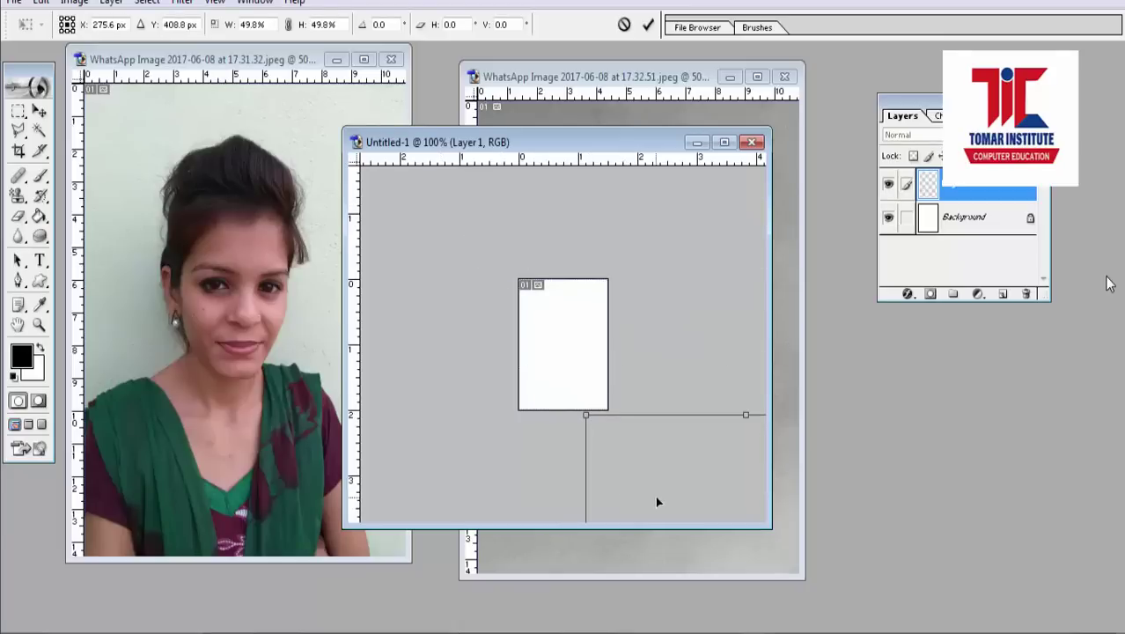
{"action": "left_click_drag", "start_coordinate": [655, 496], "coordinate": [505, 290]}
{"action": "left_click_drag", "start_coordinate": [455, 229], "coordinate": [642, 423]}
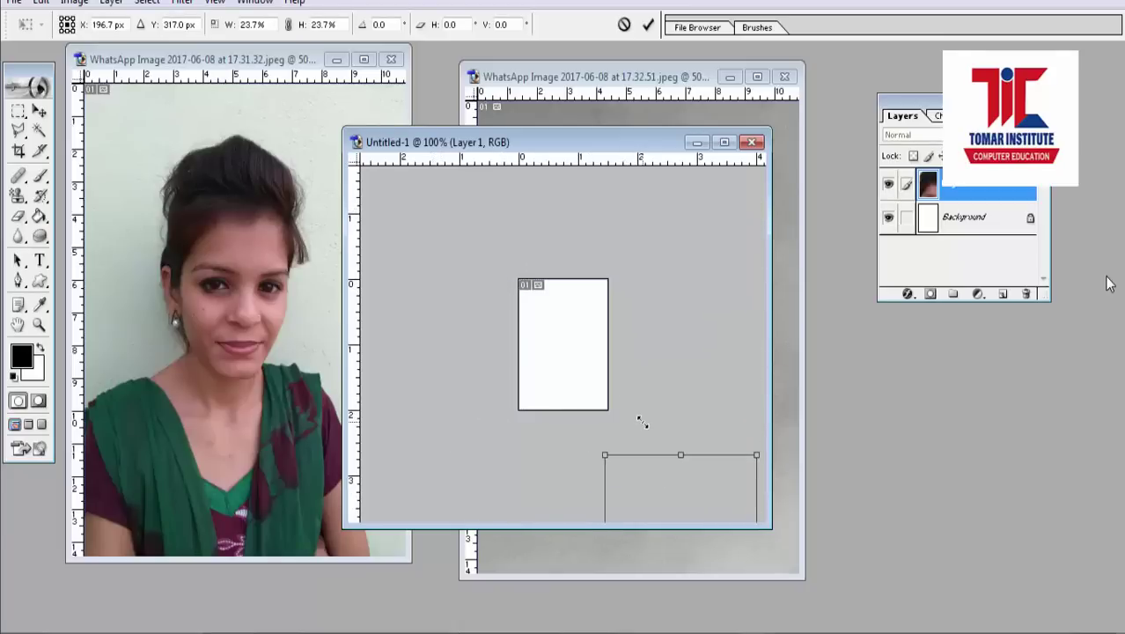
{"action": "left_click_drag", "start_coordinate": [653, 478], "coordinate": [505, 249]}
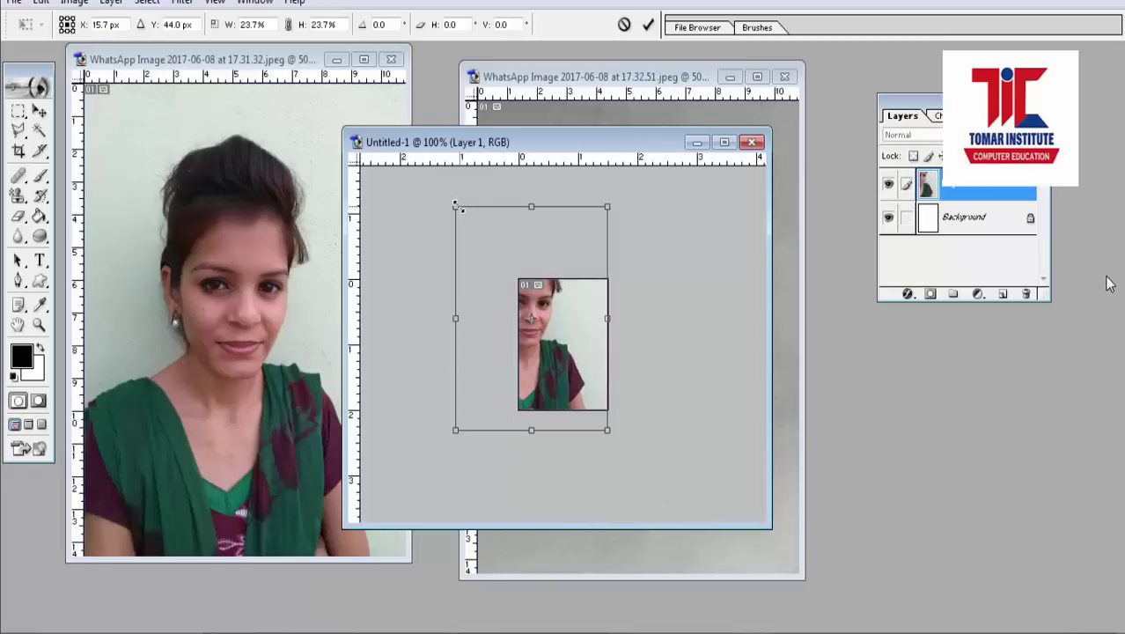
{"action": "left_click_drag", "start_coordinate": [458, 206], "coordinate": [503, 278]}
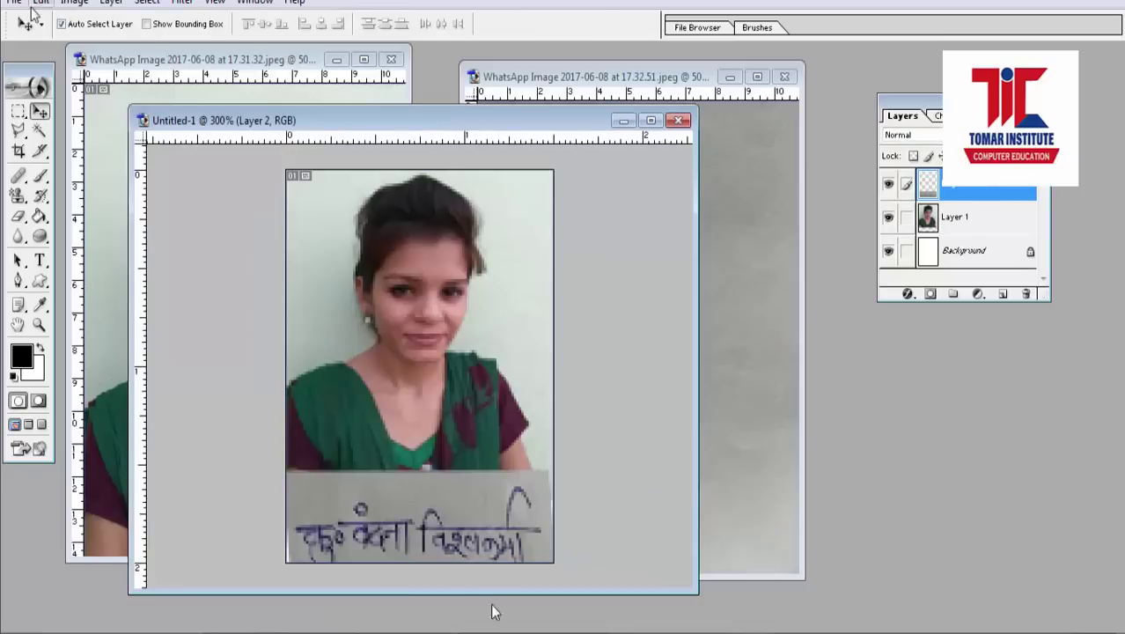
Start a Save As of the combined image in JPEG format, selecting the old file name.
{"action": "key", "text": "alt+f"}
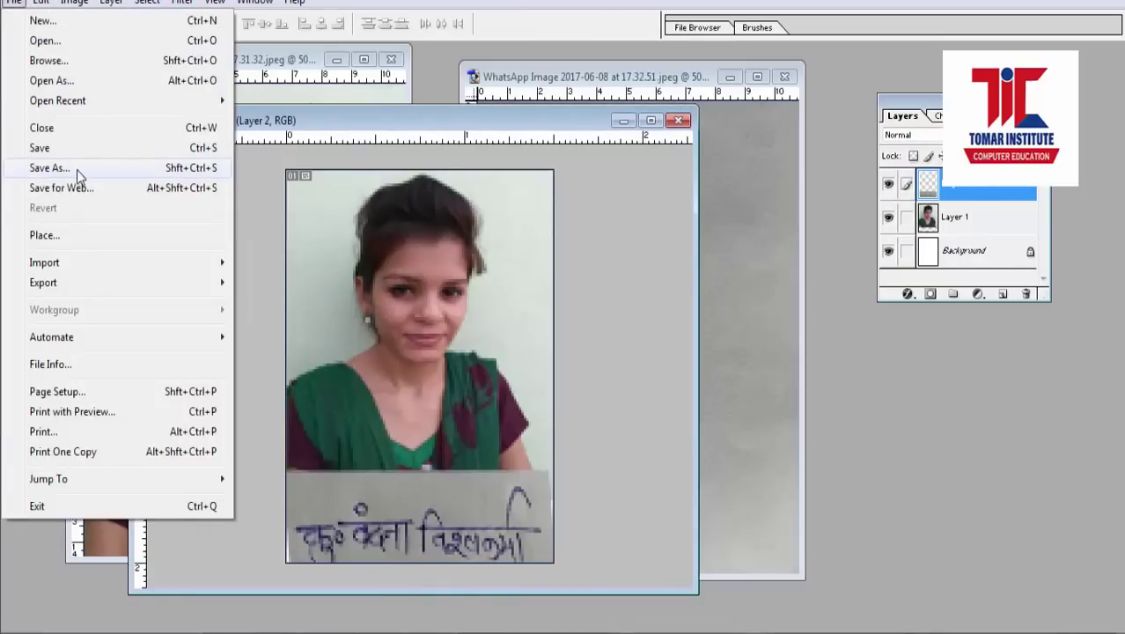
{"action": "left_click", "coordinate": [77, 170]}
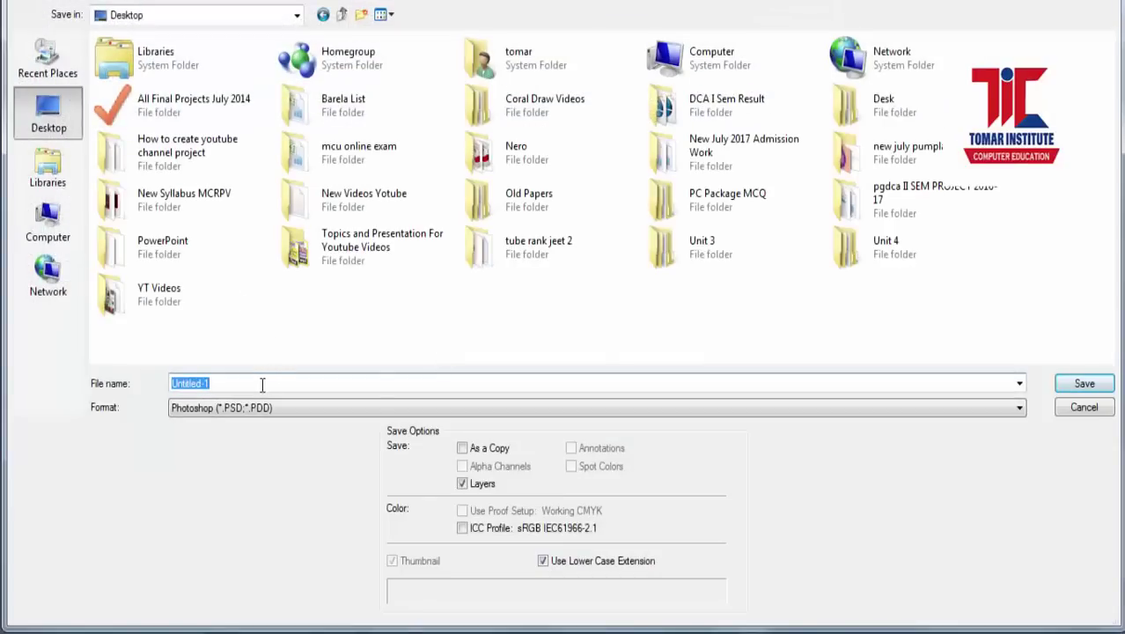
{"action": "left_click", "coordinate": [248, 408]}
{"action": "left_click", "coordinate": [229, 495]}
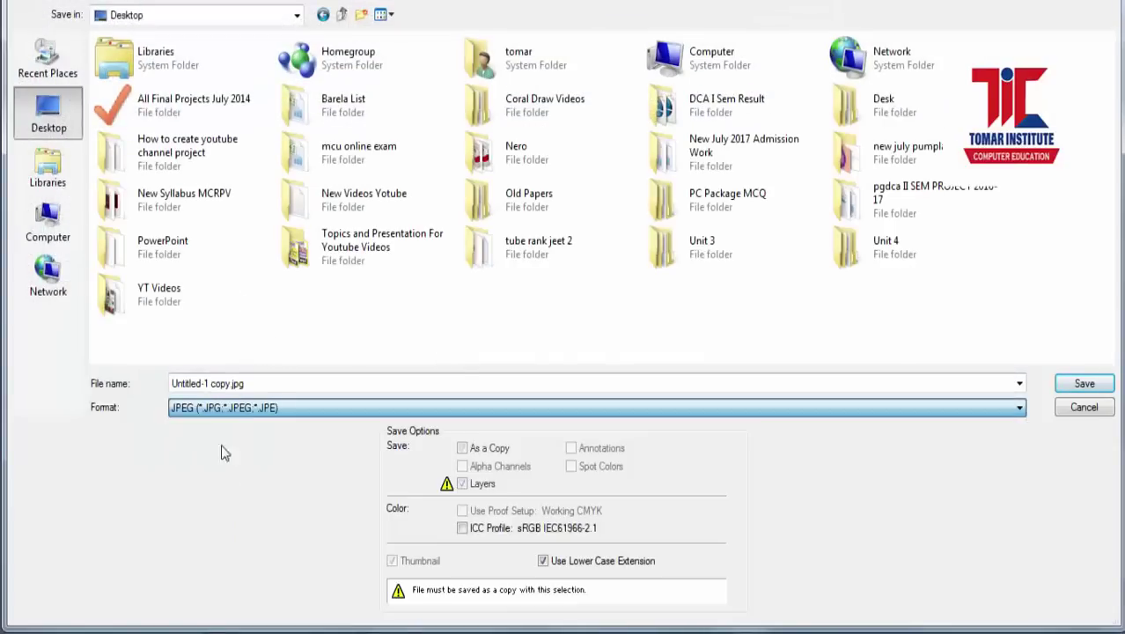
{"action": "triple_click", "coordinate": [247, 383]}
Name the combined image file, then submit the completed private admission form.
{"action": "type", "text": "VA"}
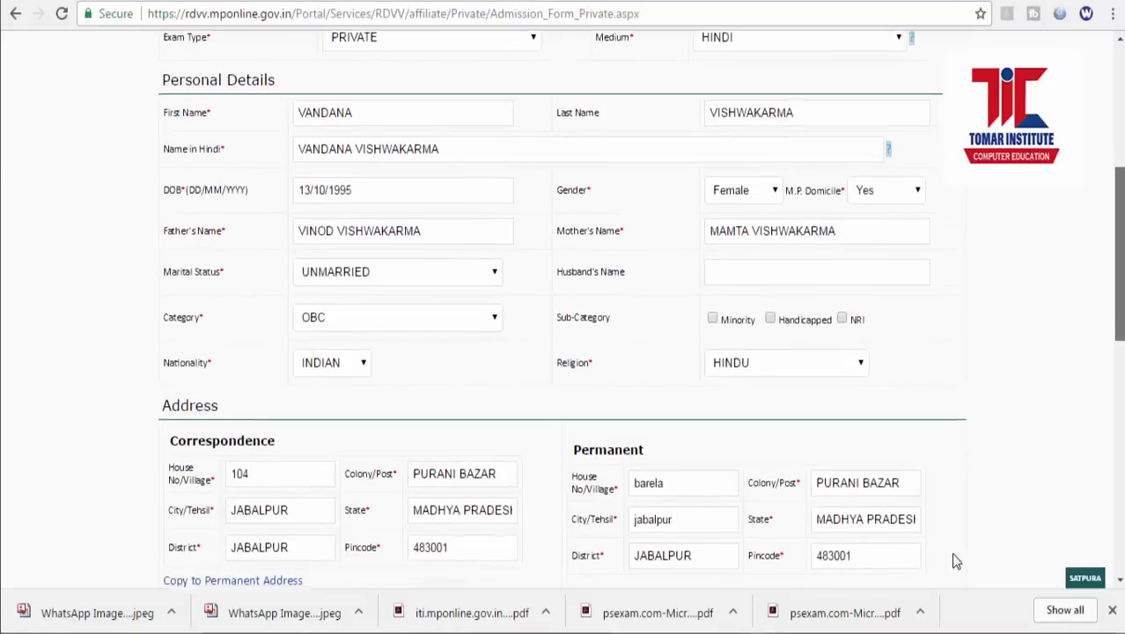
{"action": "scroll", "coordinate": [954, 559], "scroll_direction": "down", "scroll_amount": 3}
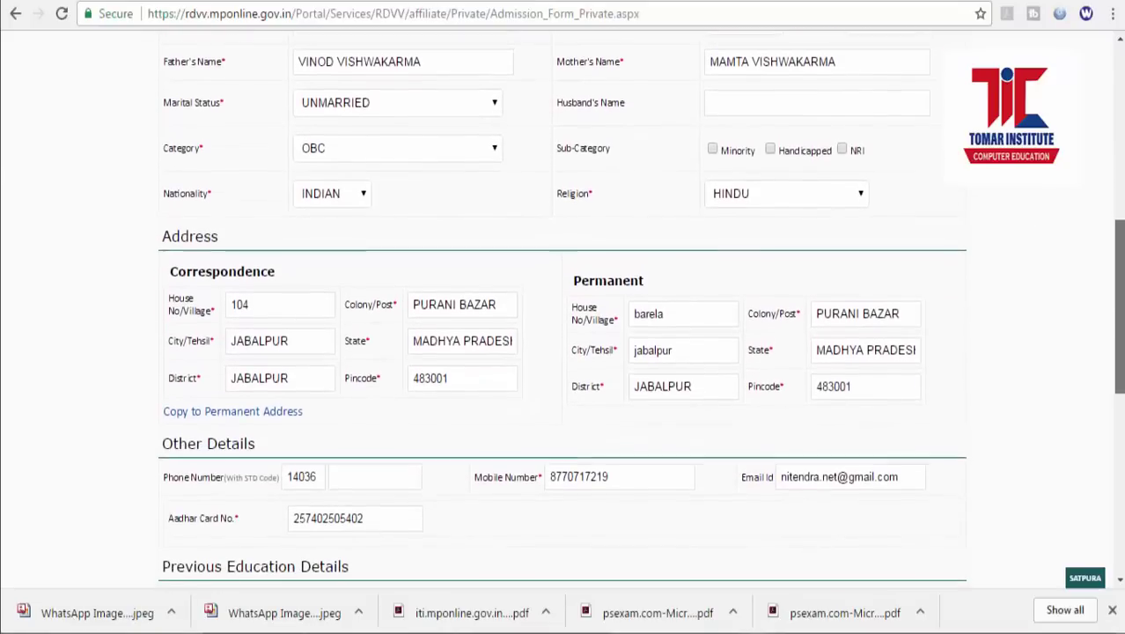
{"action": "scroll", "coordinate": [562, 308], "scroll_direction": "down", "scroll_amount": 2}
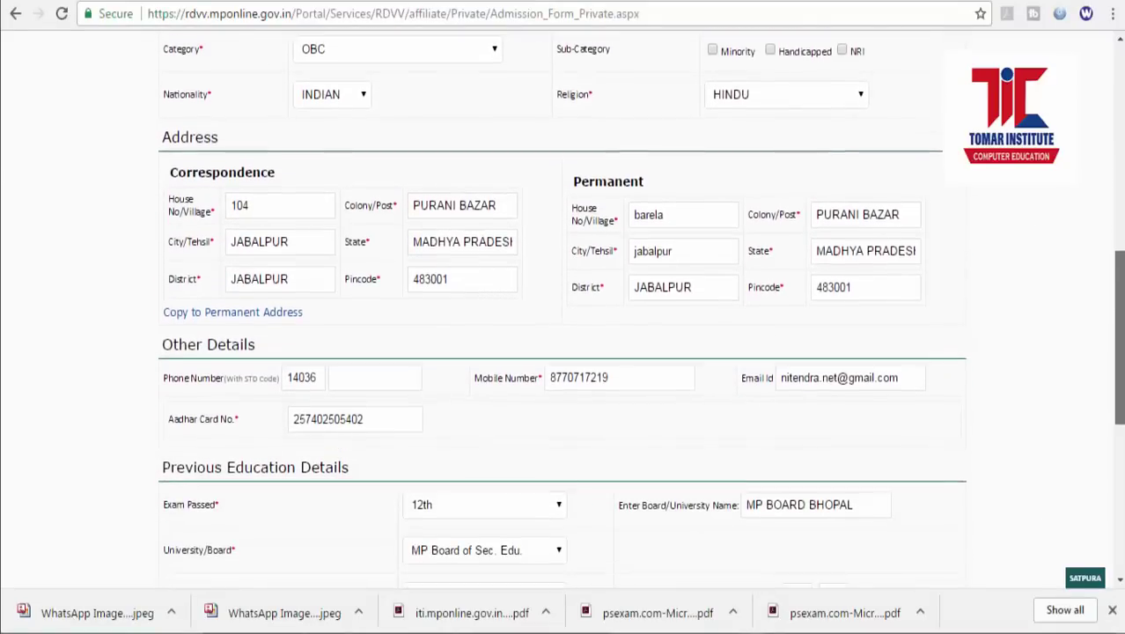
{"action": "scroll", "coordinate": [562, 308], "scroll_direction": "down", "scroll_amount": 1}
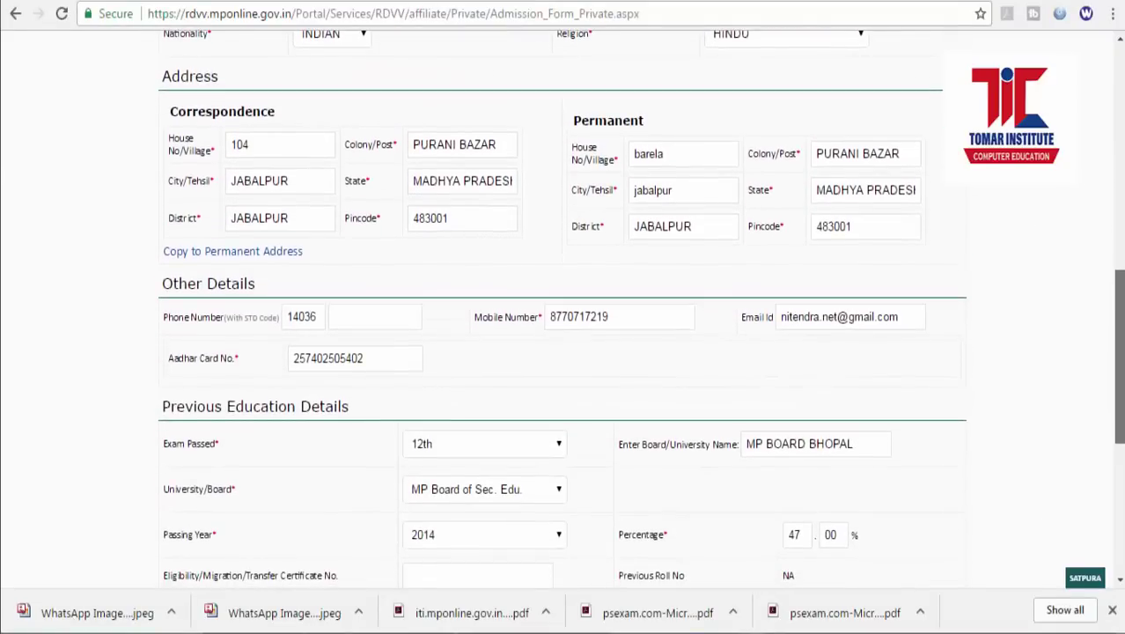
{"action": "scroll", "coordinate": [180, 326], "scroll_direction": "down", "scroll_amount": 5}
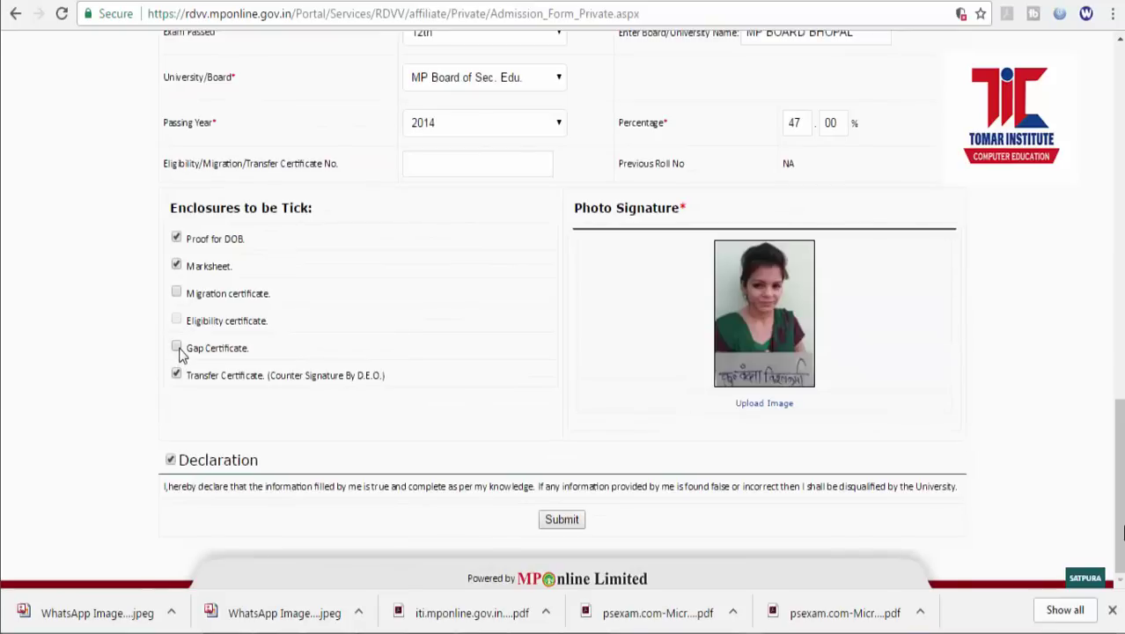
{"action": "left_click", "coordinate": [563, 520]}
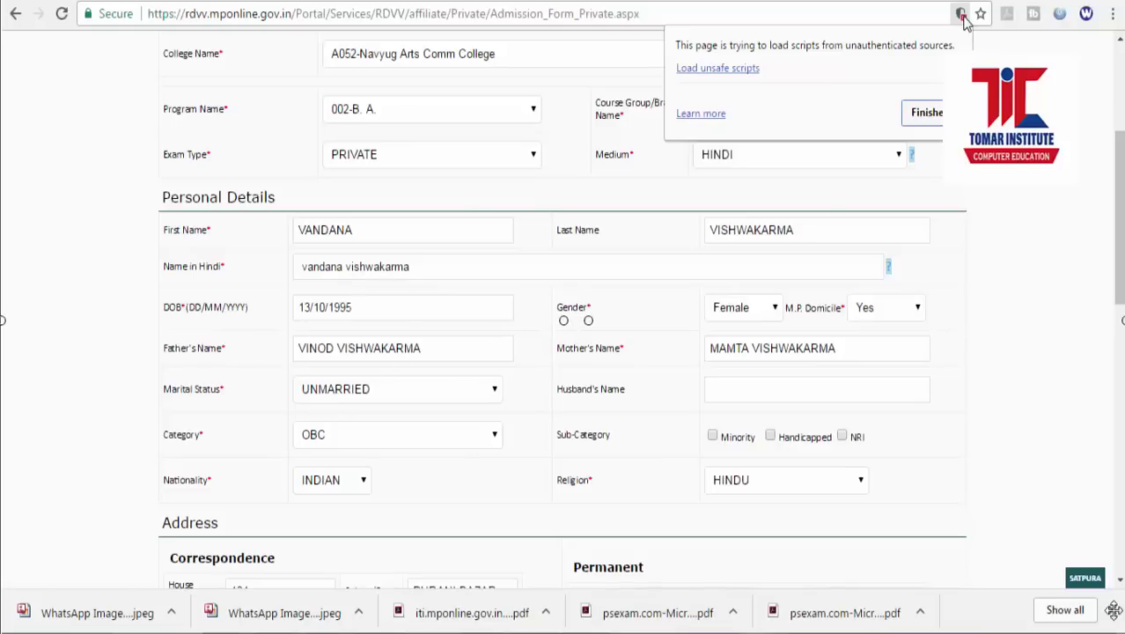
Load the unsafe scripts, dismiss the Hindi-name message, and re-enter the applicant's Hindi name in Devanagari.
{"action": "left_click", "coordinate": [719, 69]}
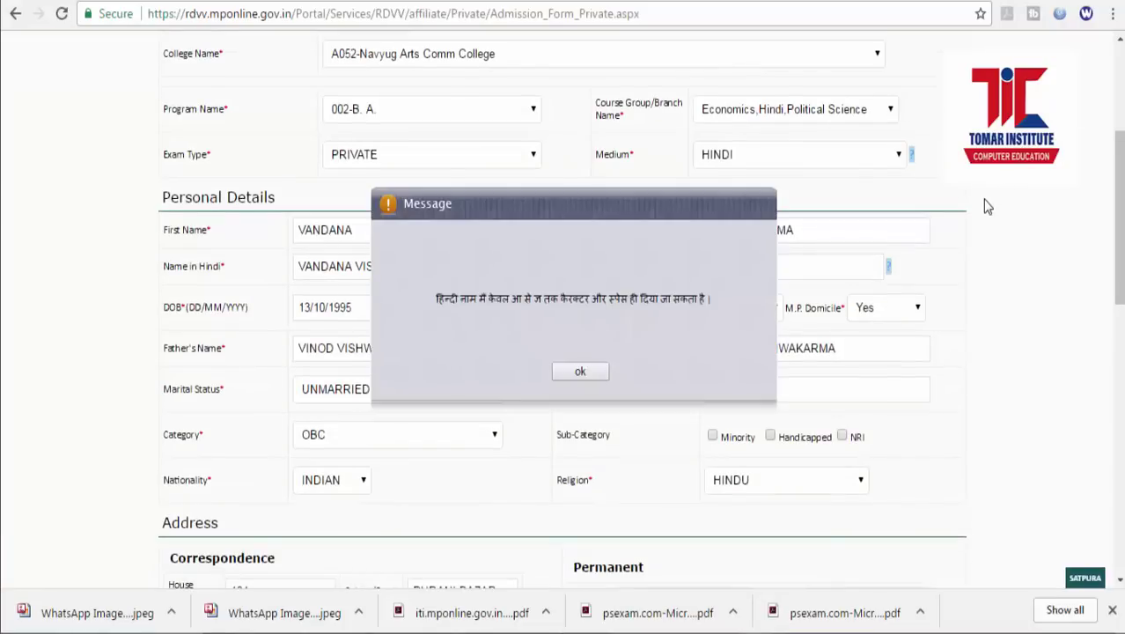
{"action": "left_click", "coordinate": [580, 373]}
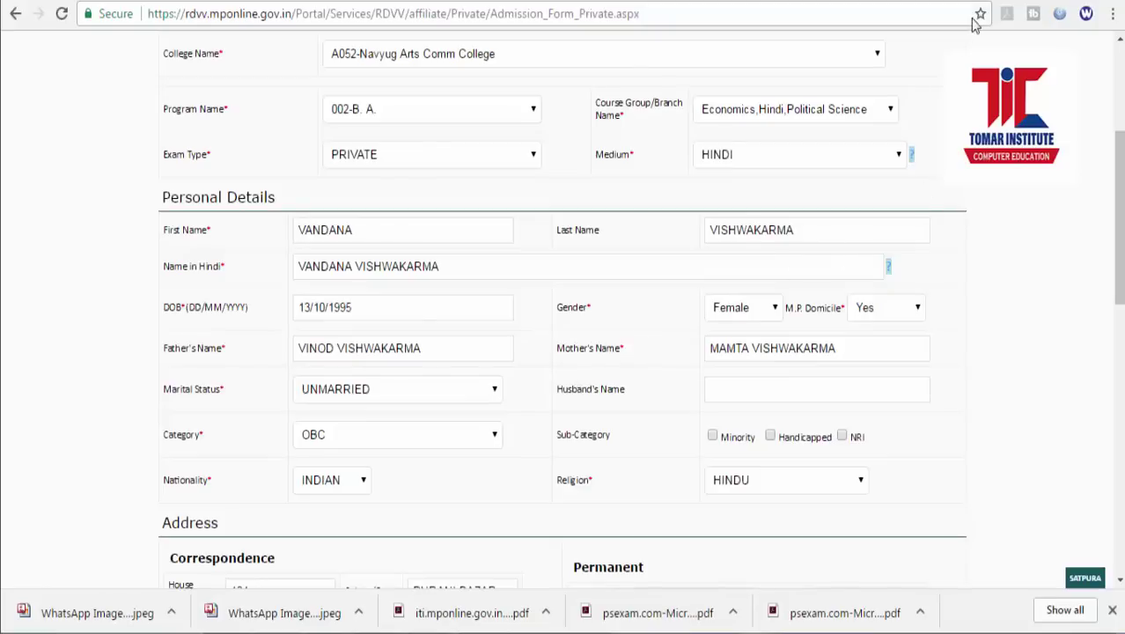
{"action": "left_click", "coordinate": [447, 270]}
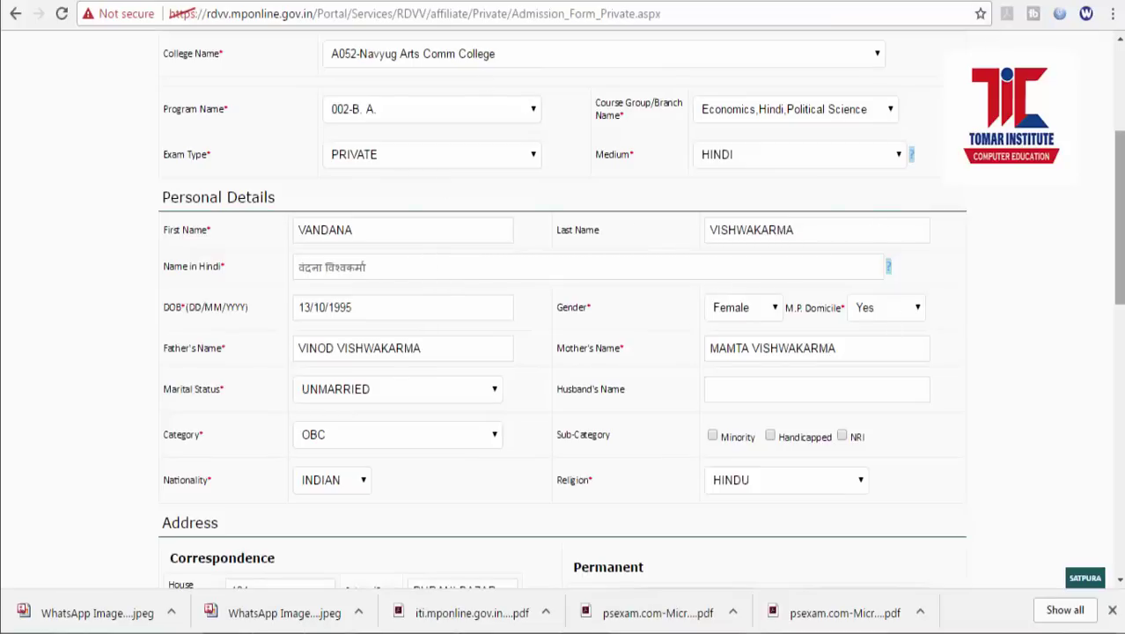
{"action": "scroll", "coordinate": [227, 319], "scroll_direction": "down", "scroll_amount": 9}
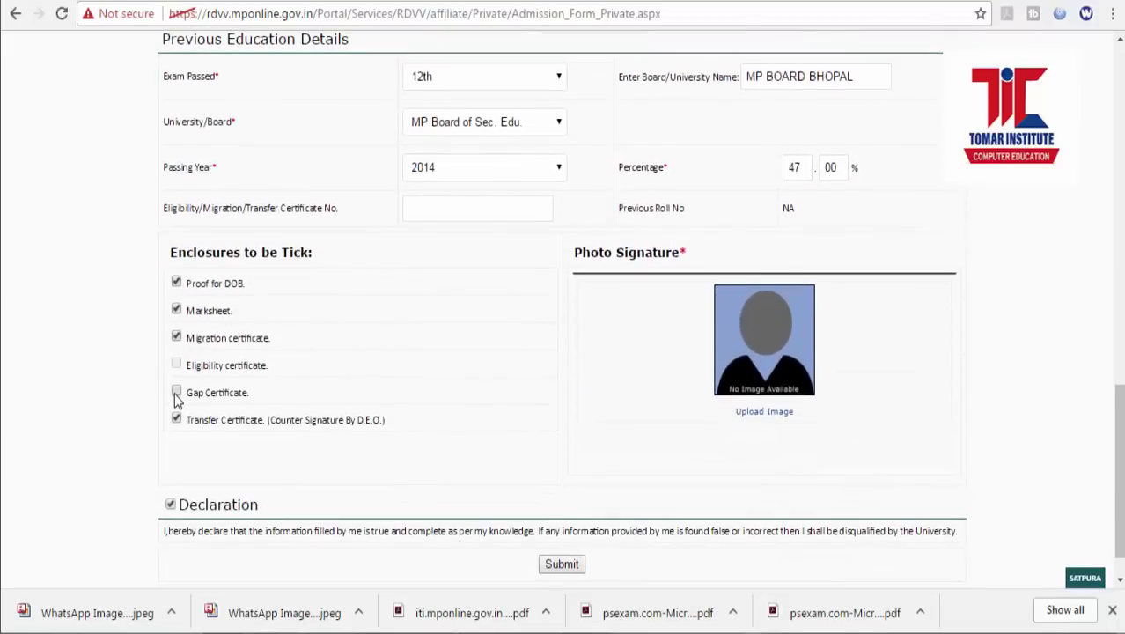
Upload the VAN image as the photo-signature and extend the crop box to the photo's top.
{"action": "left_click", "coordinate": [760, 417]}
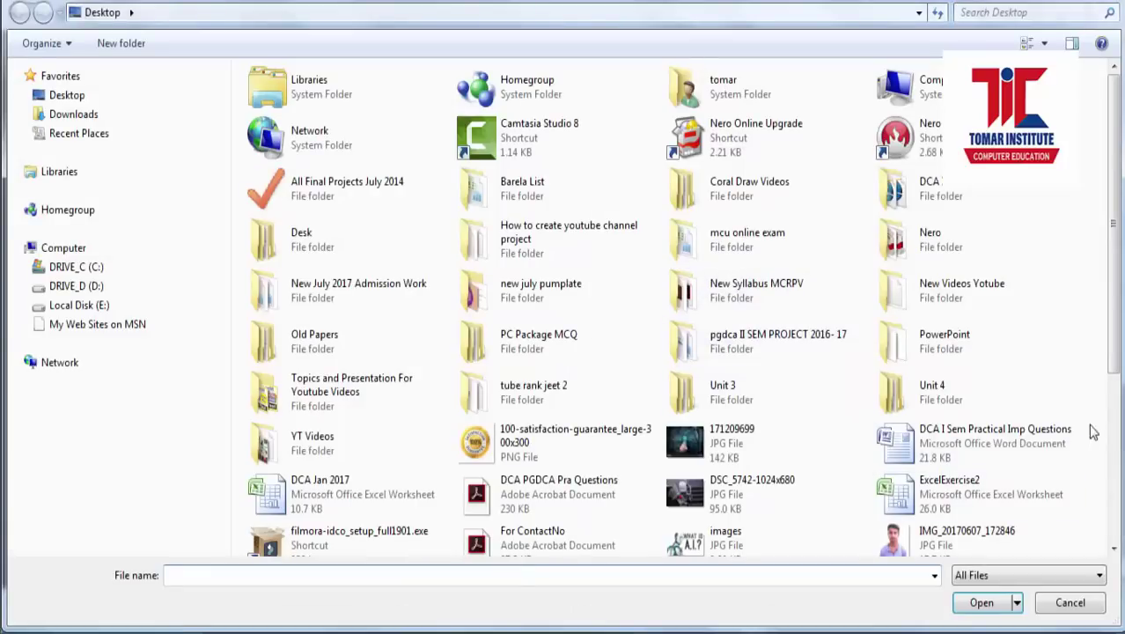
{"action": "left_click_drag", "start_coordinate": [1115, 368], "coordinate": [1101, 533]}
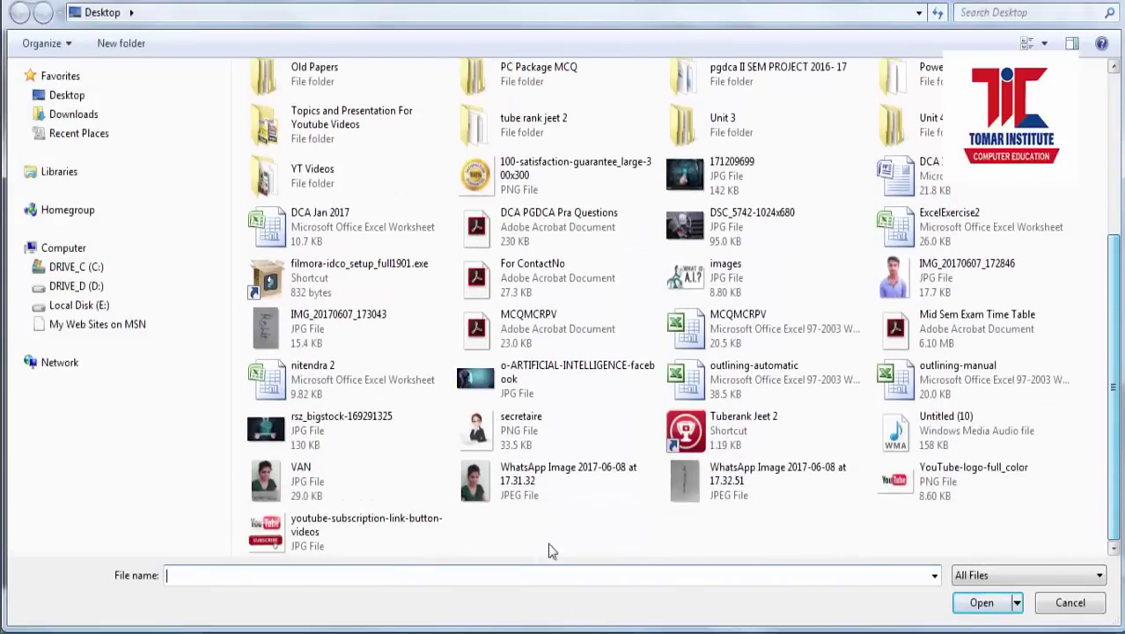
{"action": "left_click", "coordinate": [290, 480]}
{"action": "left_click", "coordinate": [982, 602]}
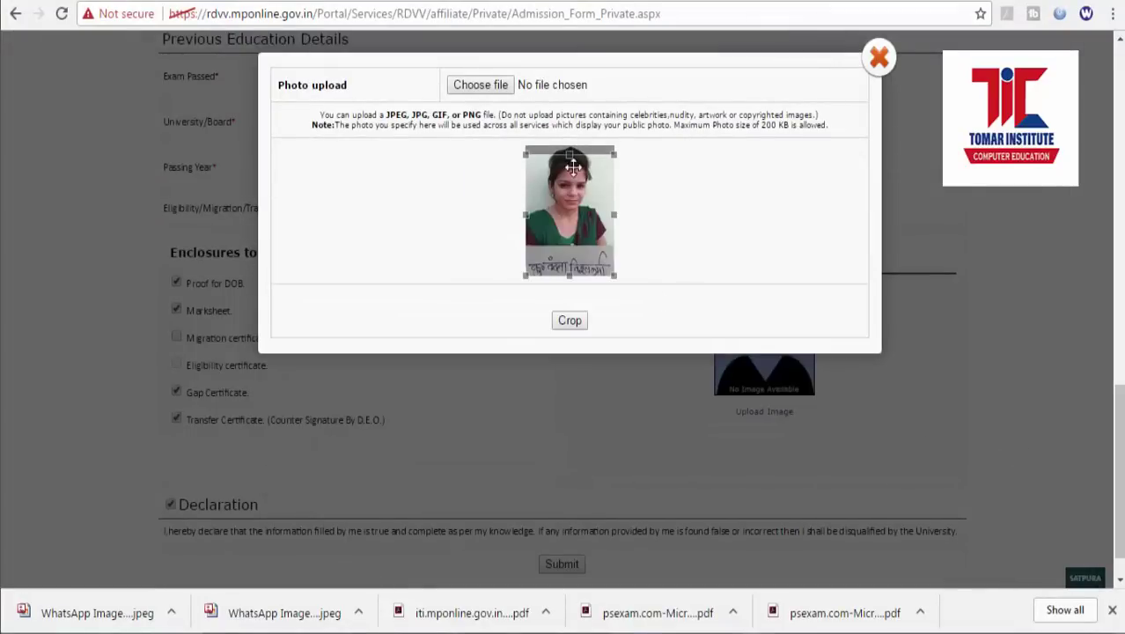
{"action": "left_click_drag", "start_coordinate": [568, 154], "coordinate": [567, 147]}
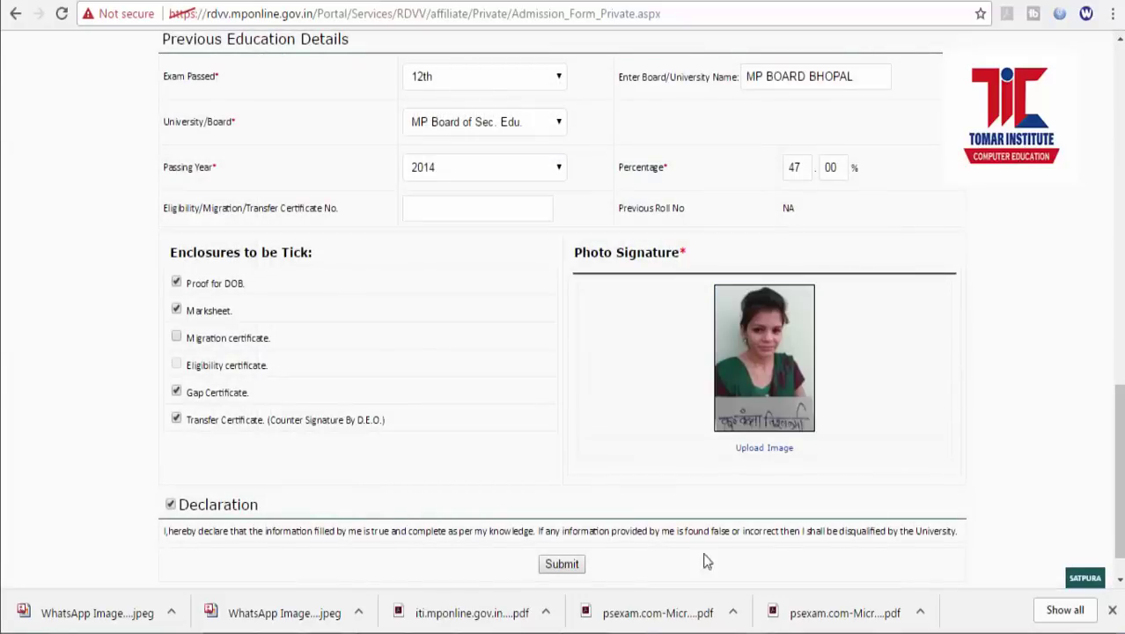
Submit the corrected admission form and check the first sections of the Enrollment/Registration summary.
{"action": "left_click", "coordinate": [568, 571]}
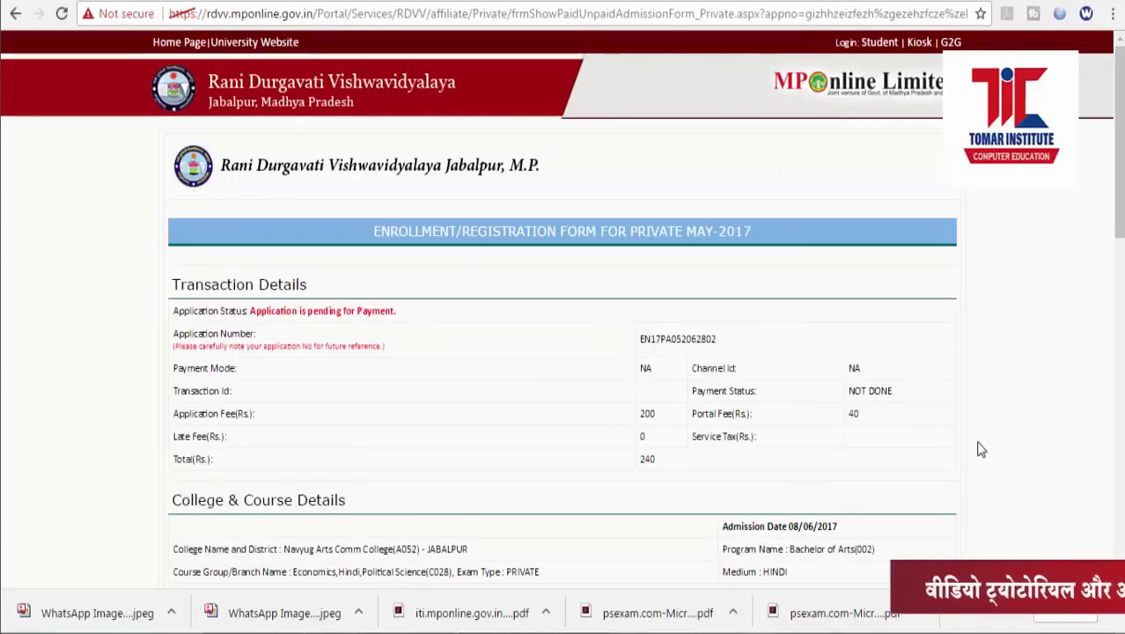
{"action": "scroll", "coordinate": [982, 450], "scroll_direction": "down", "scroll_amount": 3}
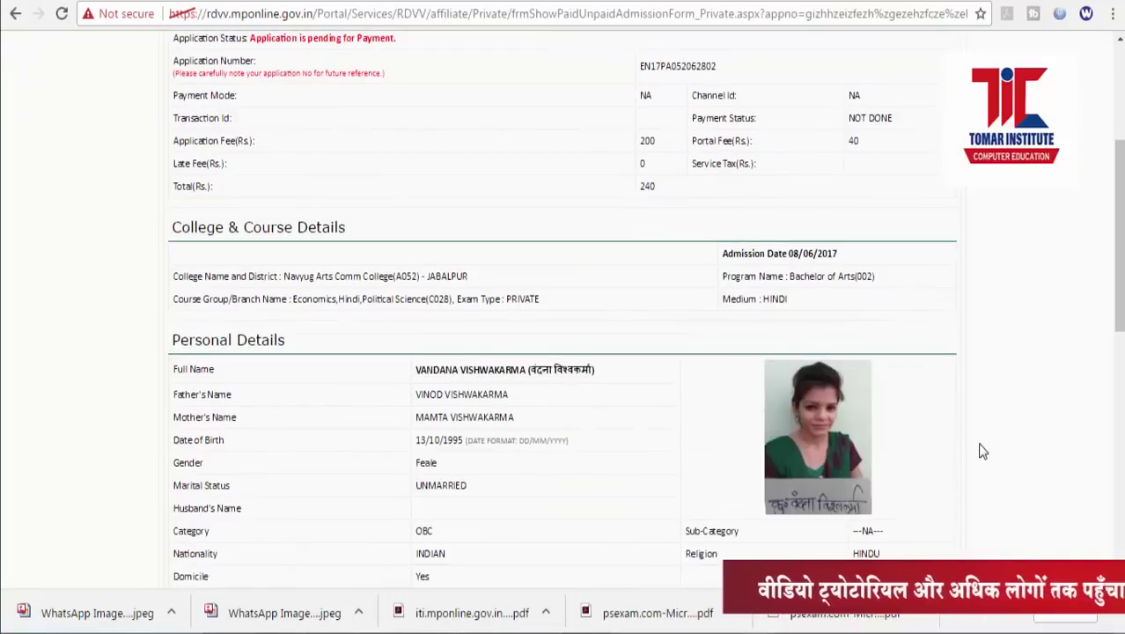
{"action": "scroll", "coordinate": [982, 450], "scroll_direction": "down", "scroll_amount": 3}
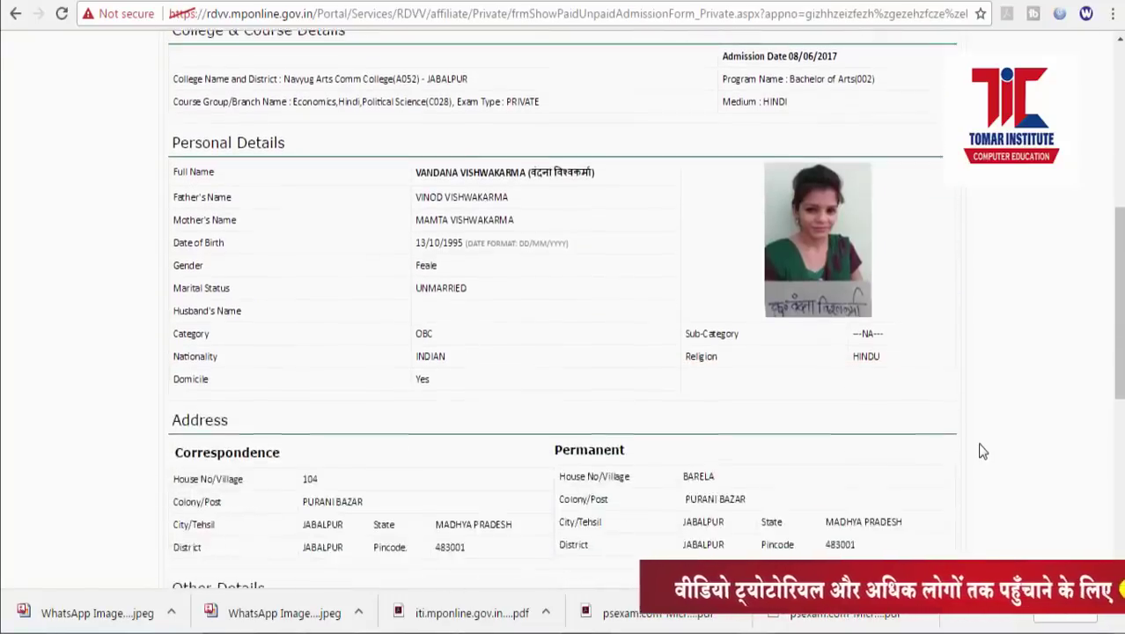
{"action": "scroll", "coordinate": [982, 450], "scroll_direction": "up", "scroll_amount": 1}
{"action": "scroll", "coordinate": [983, 451], "scroll_direction": "down", "scroll_amount": 3}
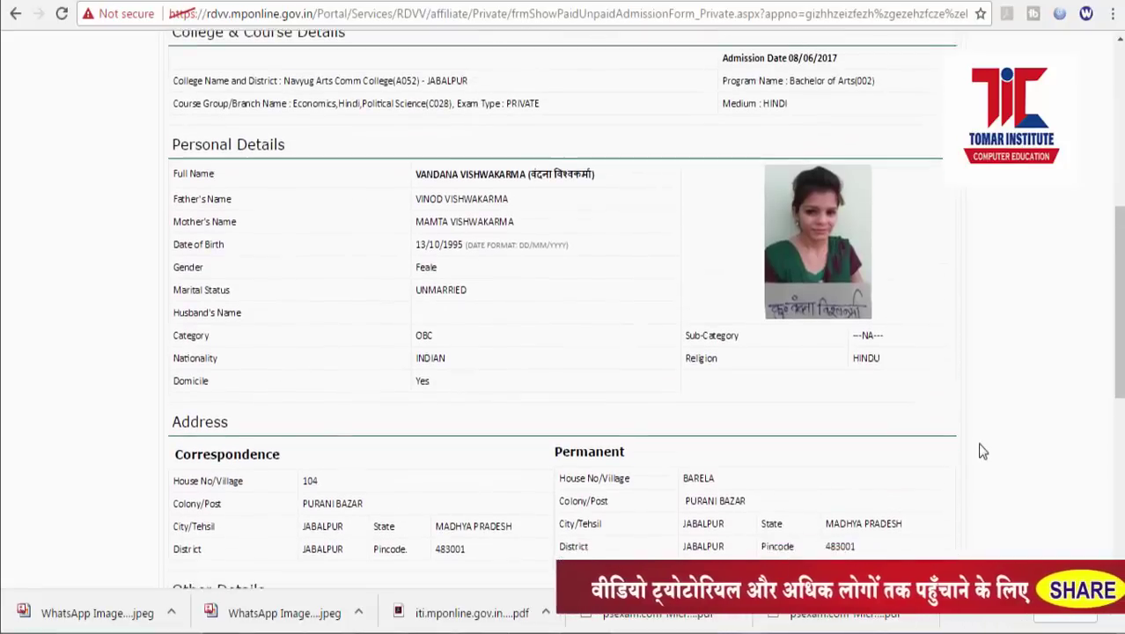
{"action": "scroll", "coordinate": [983, 451], "scroll_direction": "down", "scroll_amount": 2}
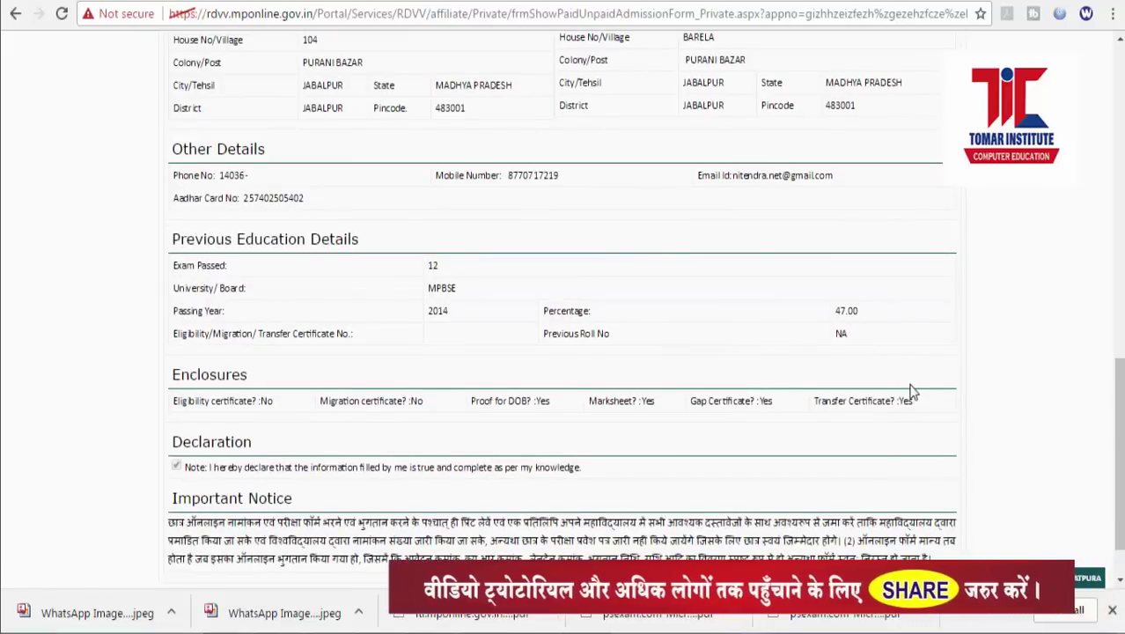
Review the remaining summary sections, confirming the application is pending payment of Rs 240.
{"action": "scroll", "coordinate": [914, 392], "scroll_direction": "down", "scroll_amount": 1}
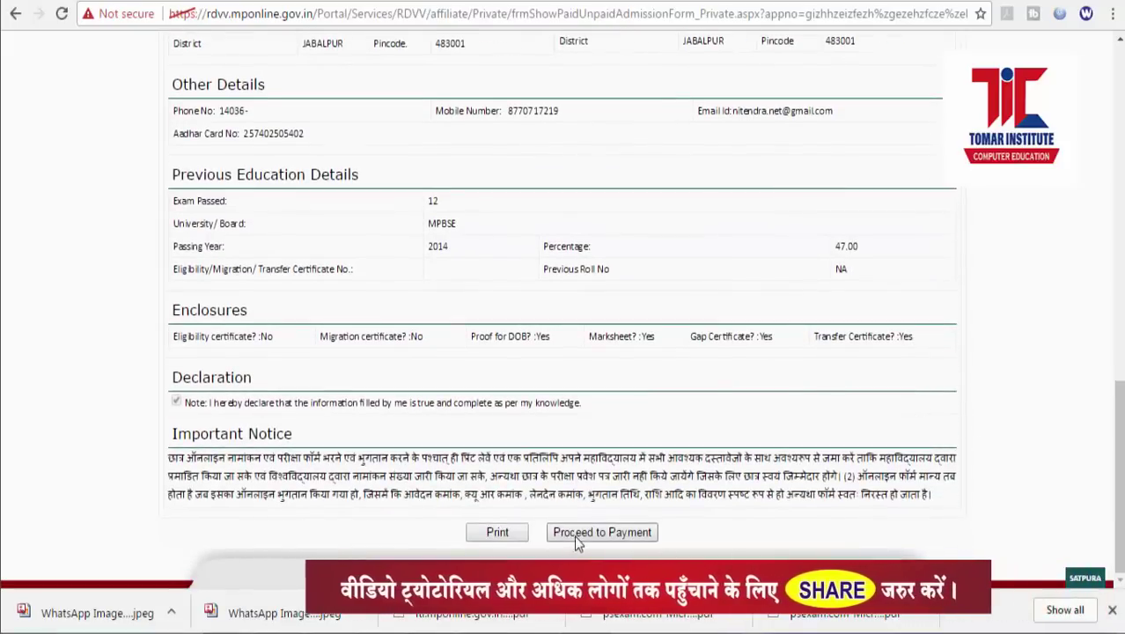
{"action": "scroll", "coordinate": [977, 387], "scroll_direction": "up", "scroll_amount": 5}
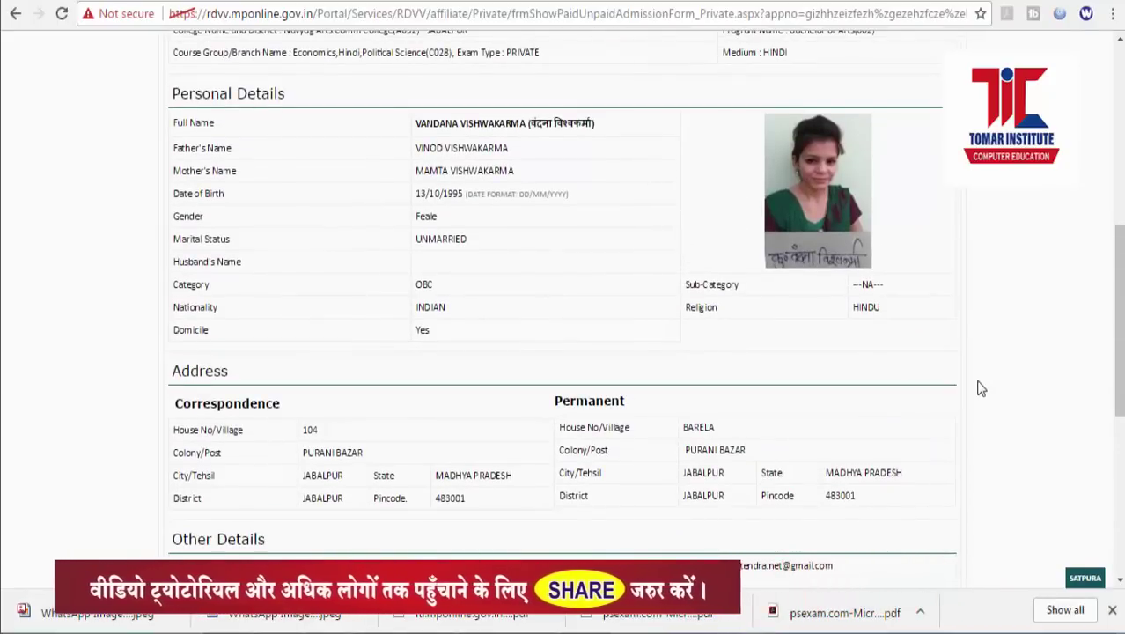
{"action": "scroll", "coordinate": [980, 388], "scroll_direction": "down", "scroll_amount": 5}
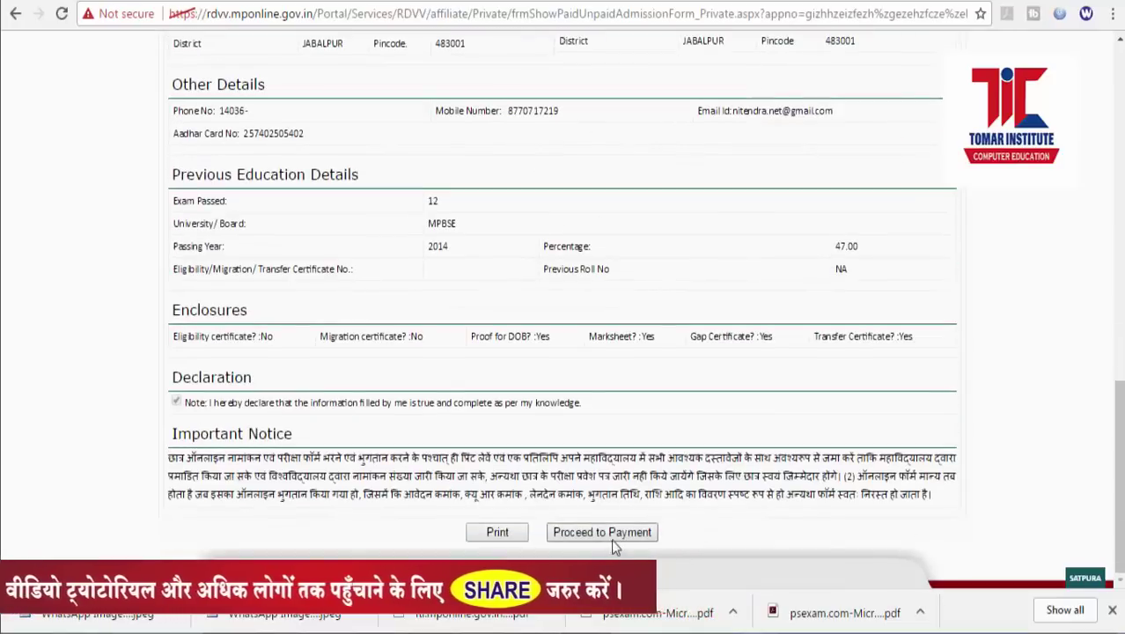
{"action": "scroll", "coordinate": [776, 337], "scroll_direction": "up", "scroll_amount": 5}
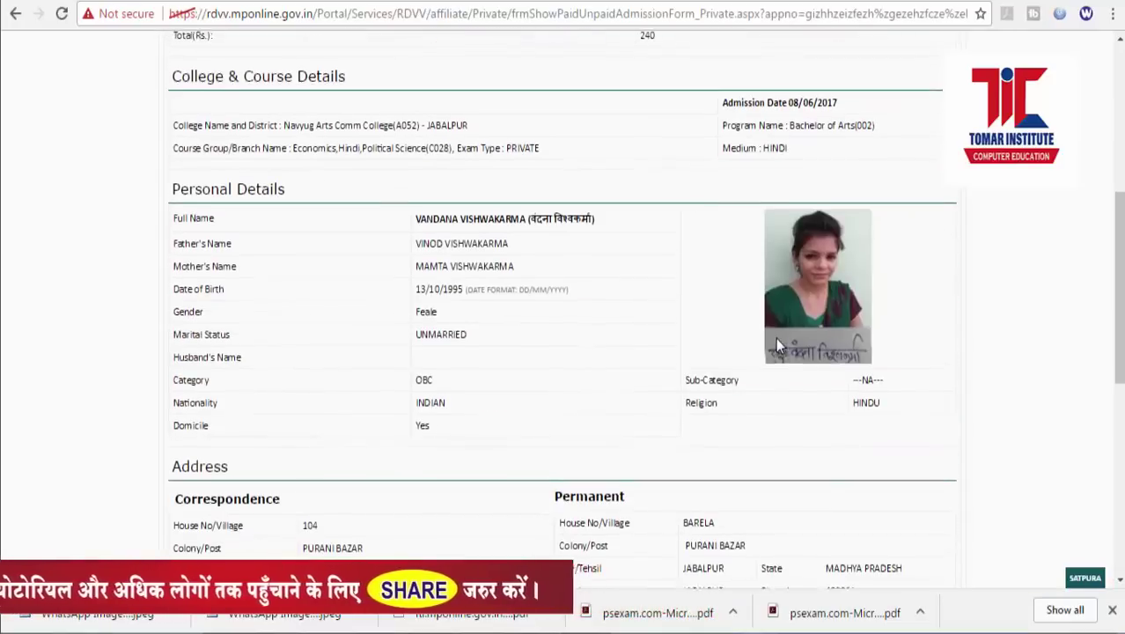
{"action": "scroll", "coordinate": [776, 344], "scroll_direction": "up", "scroll_amount": 2}
{"action": "scroll", "coordinate": [776, 344], "scroll_direction": "up", "scroll_amount": 1}
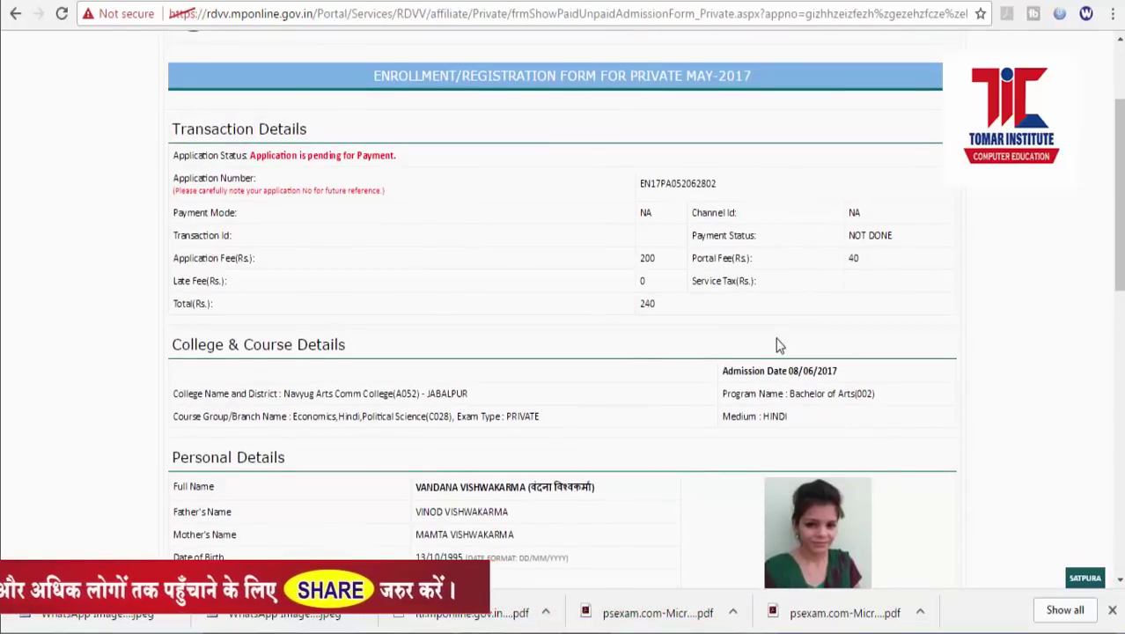
{"action": "scroll", "coordinate": [778, 345], "scroll_direction": "down", "scroll_amount": 8}
Proceed to pay the Rs 240 fee, choose Net Banking, then return to the MPOnline home page.
{"action": "left_click", "coordinate": [602, 532]}
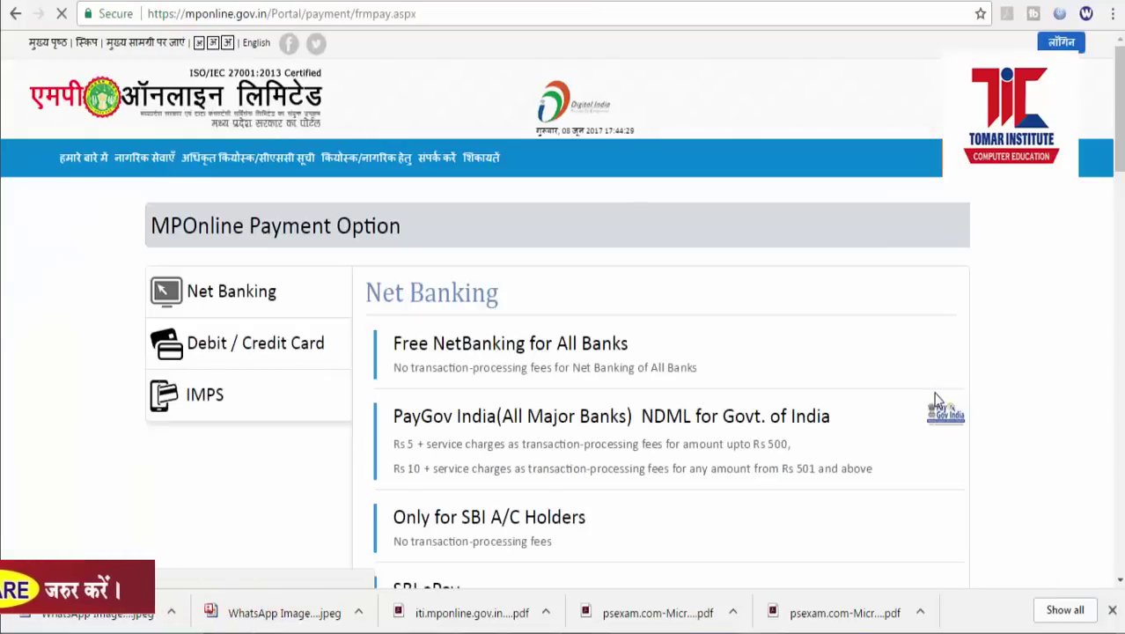
{"action": "left_click", "coordinate": [209, 305]}
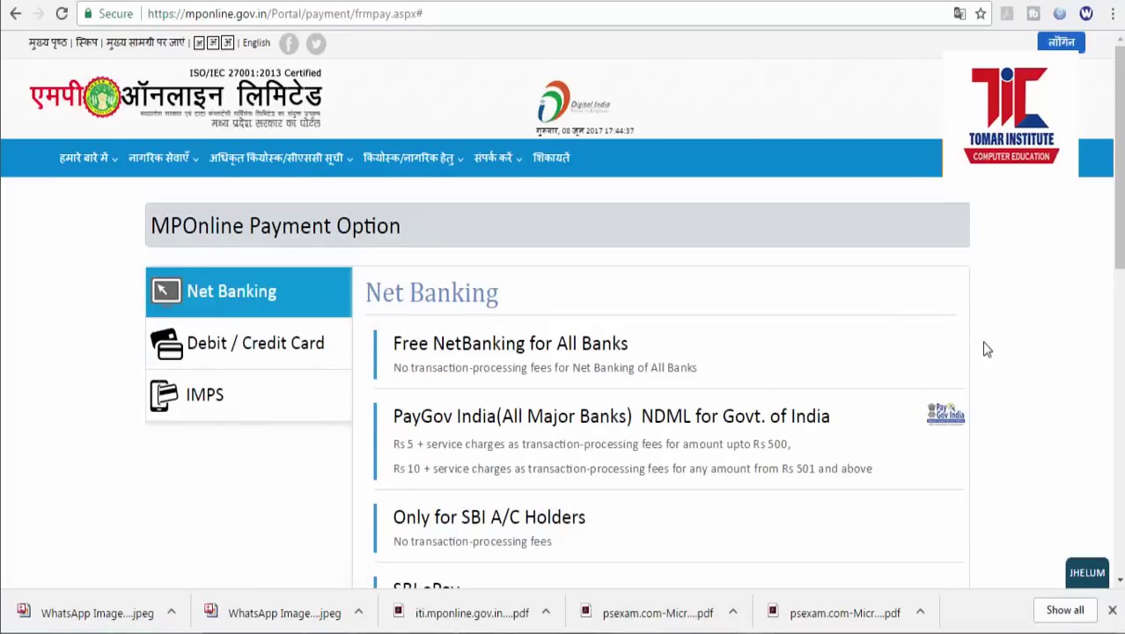
{"action": "scroll", "coordinate": [982, 343], "scroll_direction": "down", "scroll_amount": 4}
{"action": "scroll", "coordinate": [981, 341], "scroll_direction": "up", "scroll_amount": 2}
{"action": "left_click", "coordinate": [269, 121]}
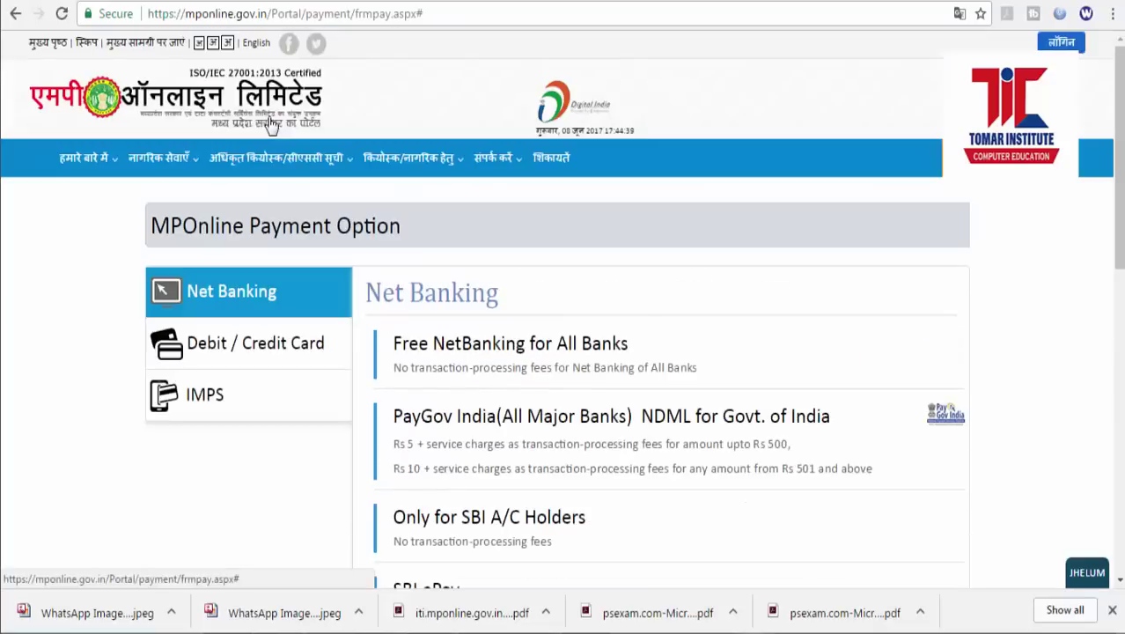